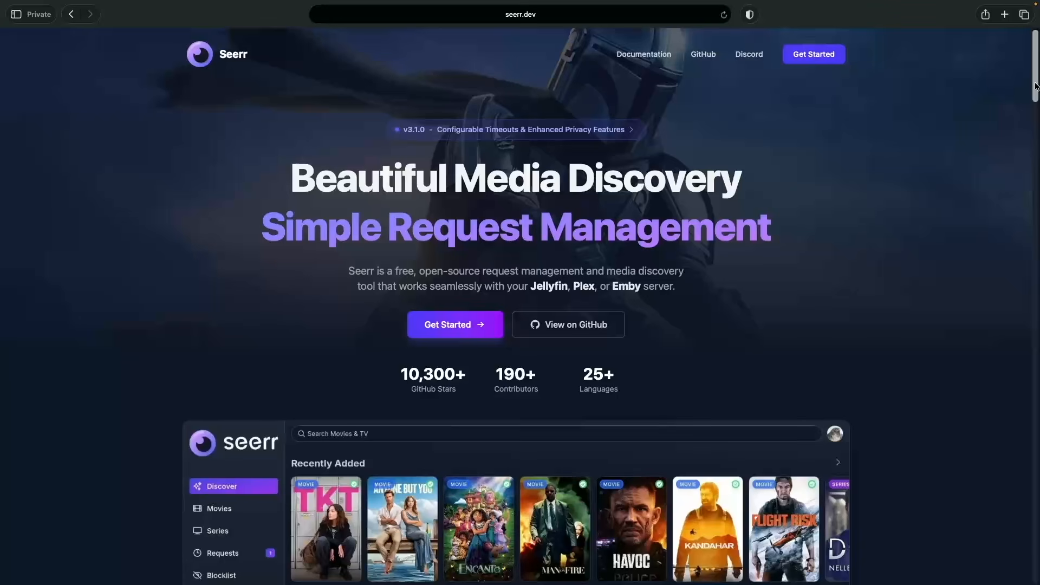
Step: Open the arr-stack project in Docker and maximize the window to see its running containers
{"action": "left_click_drag", "start_coordinate": [1035, 85], "coordinate": [1035, 135]}
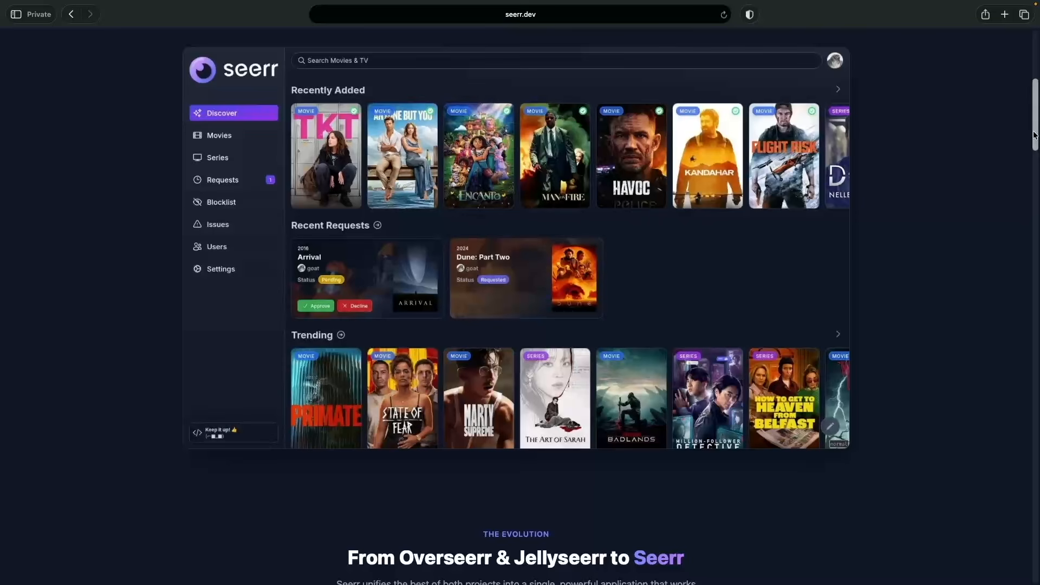
{"action": "left_click_drag", "start_coordinate": [1035, 135], "coordinate": [1037, 199]}
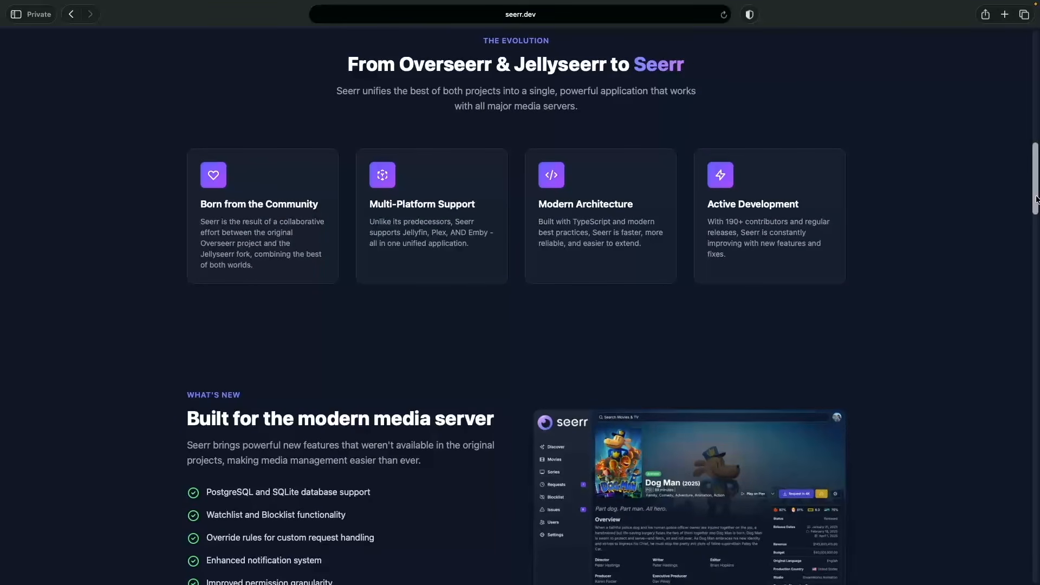
{"action": "left_click_drag", "start_coordinate": [1036, 200], "coordinate": [1032, 245]}
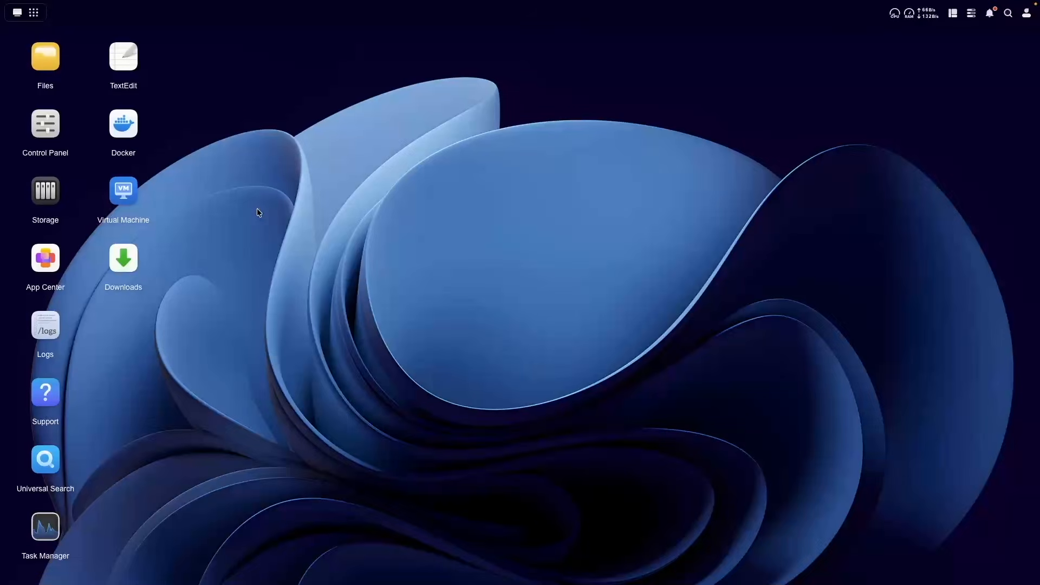
{"action": "left_click", "coordinate": [134, 132]}
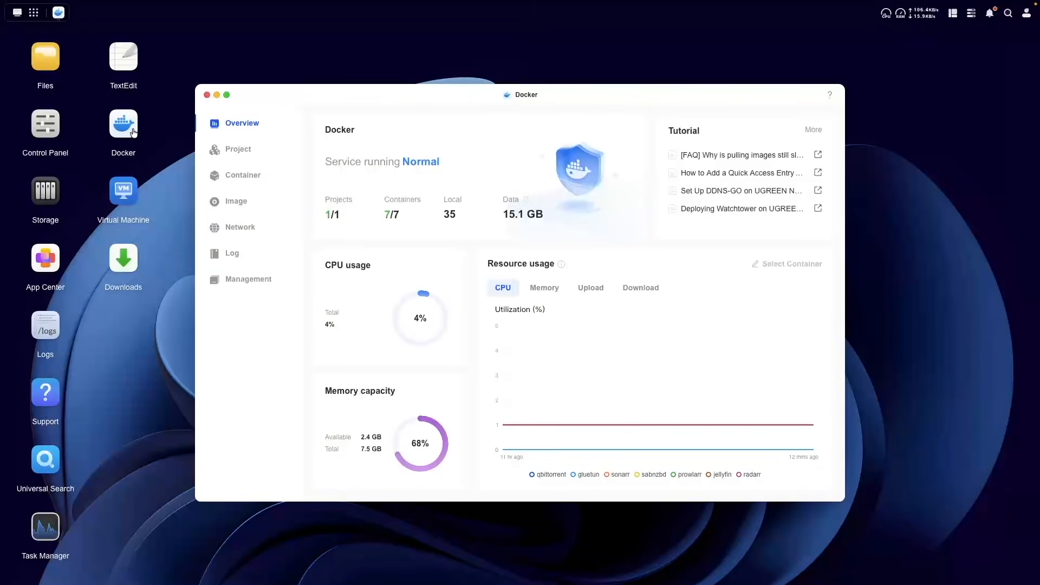
{"action": "left_click", "coordinate": [242, 149]}
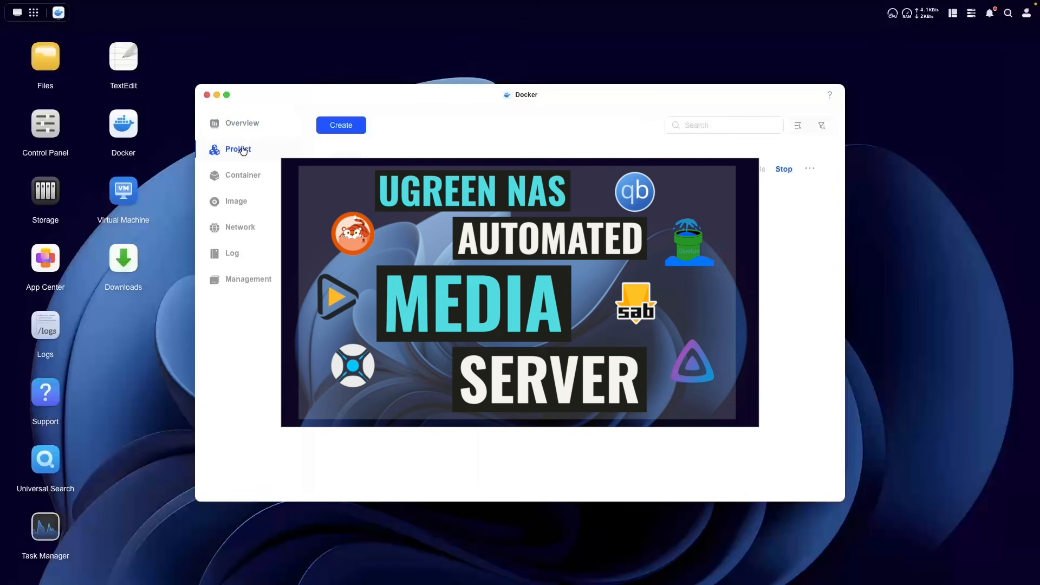
{"action": "left_click", "coordinate": [398, 160]}
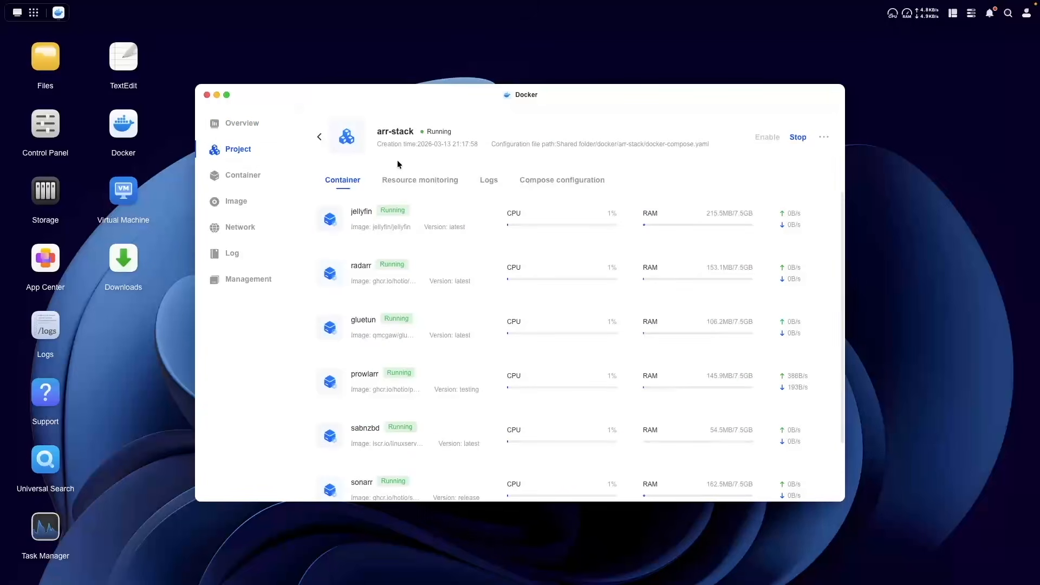
{"action": "left_click", "coordinate": [226, 95]}
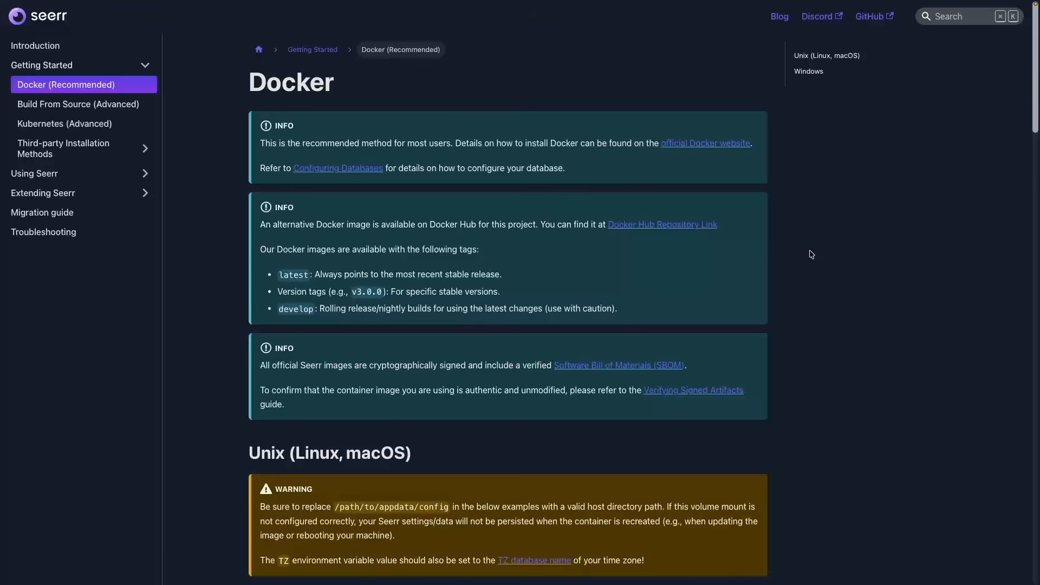
Step: Switch the Seerr install docs to Docker Compose and copy the compose.yaml seerr service
{"action": "scroll", "coordinate": [811, 255], "scroll_direction": "down", "scroll_amount": 8}
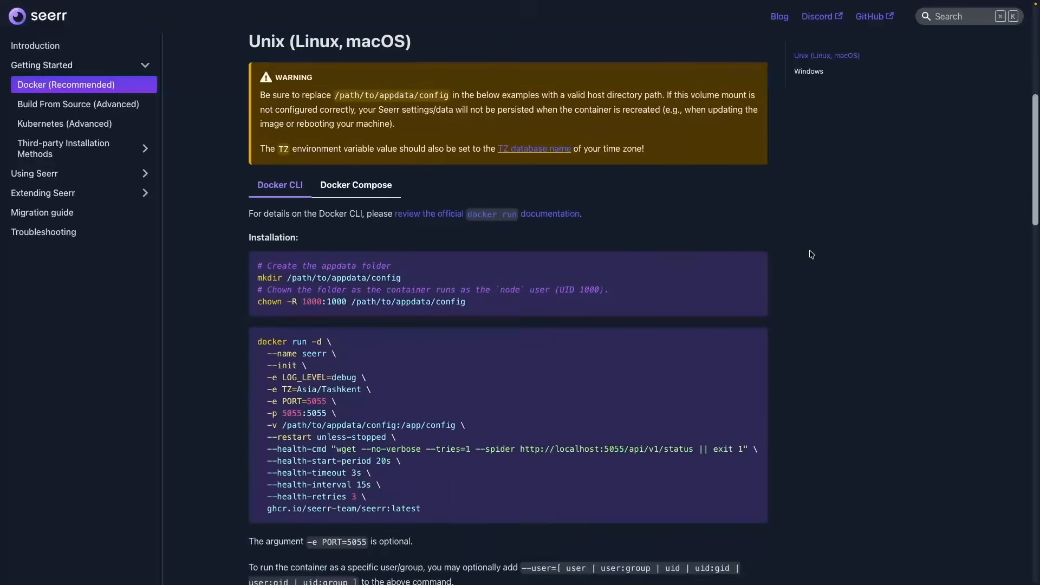
{"action": "left_click", "coordinate": [384, 186]}
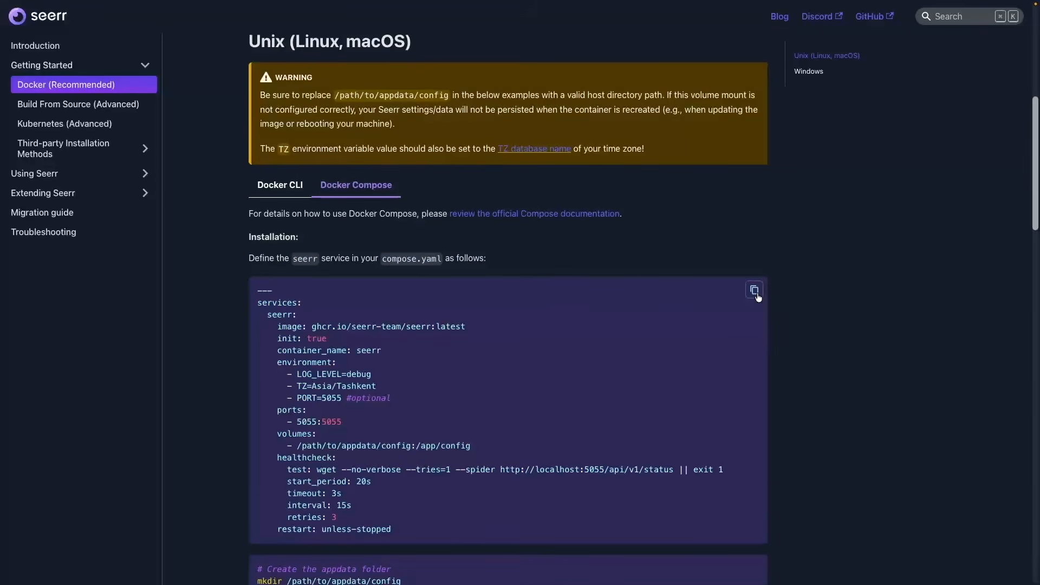
{"action": "left_click", "coordinate": [757, 295]}
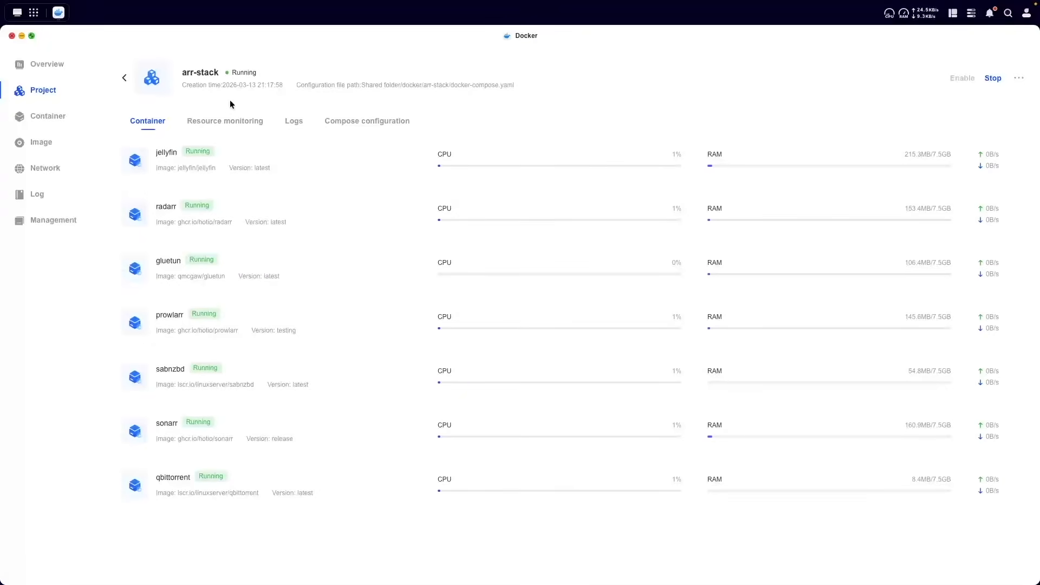
Step: Restore the Docker window and start a new project named seerr, stored at Shared folder/docker/seerr
{"action": "left_click", "coordinate": [31, 35]}
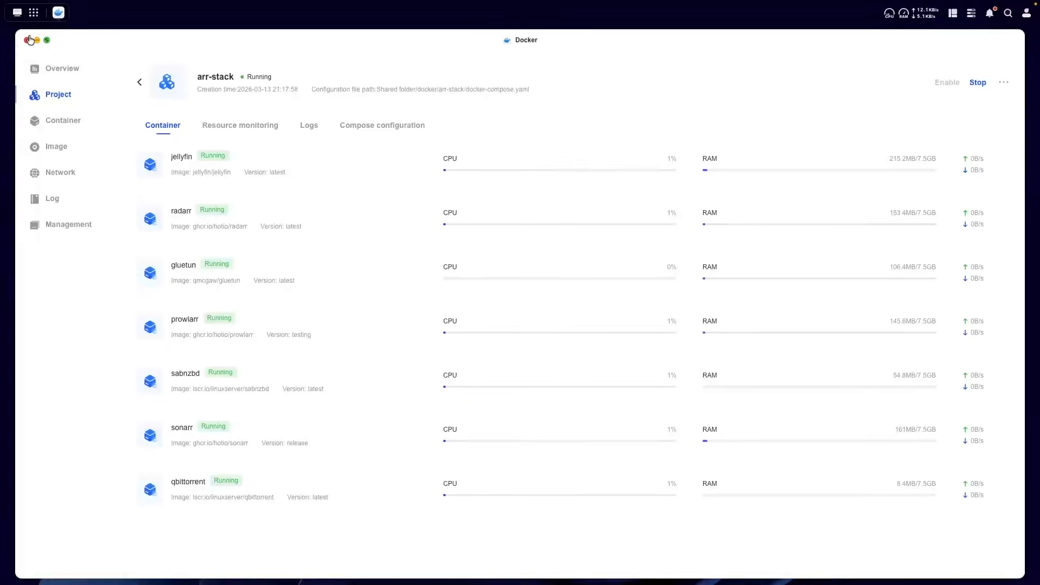
{"action": "left_click", "coordinate": [245, 150]}
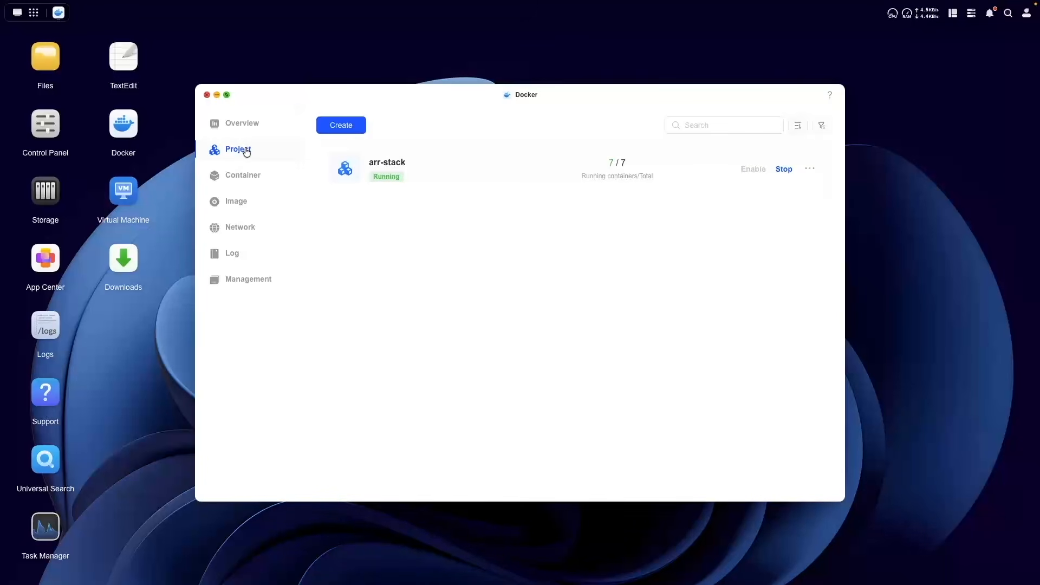
{"action": "left_click", "coordinate": [336, 129]}
{"action": "left_click", "coordinate": [342, 167]}
{"action": "type", "text": "seerr"}
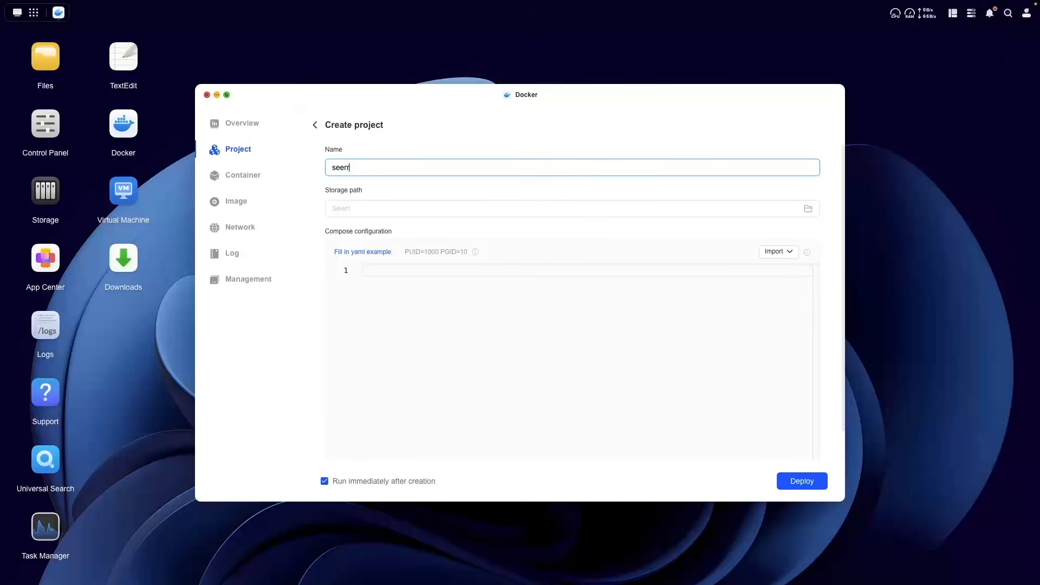
{"action": "left_click", "coordinate": [367, 182]}
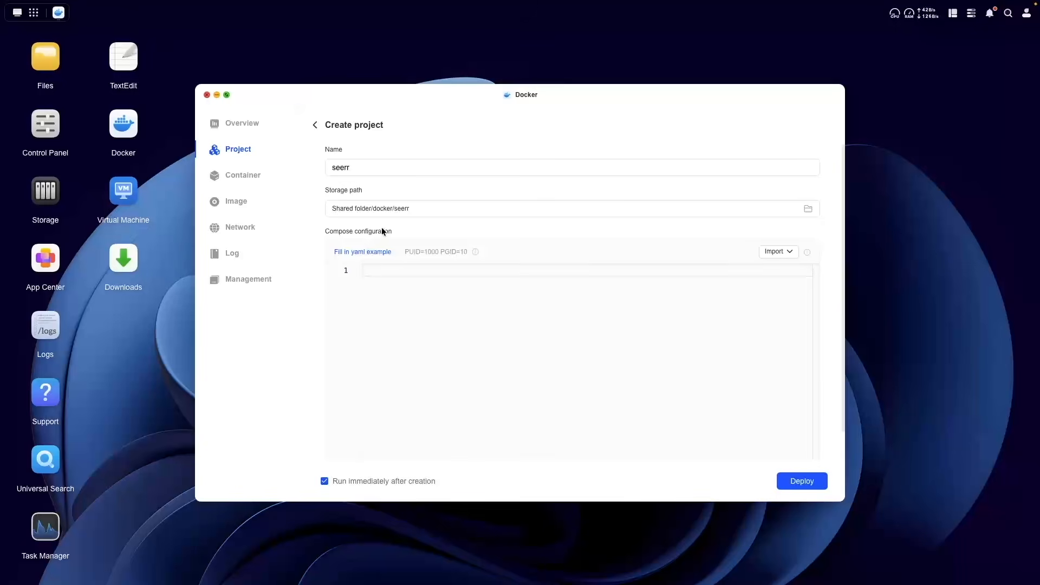
Step: Paste the copied compose configuration and comment out the LOG_LEVEL line
{"action": "key", "text": "ctrl+v"}
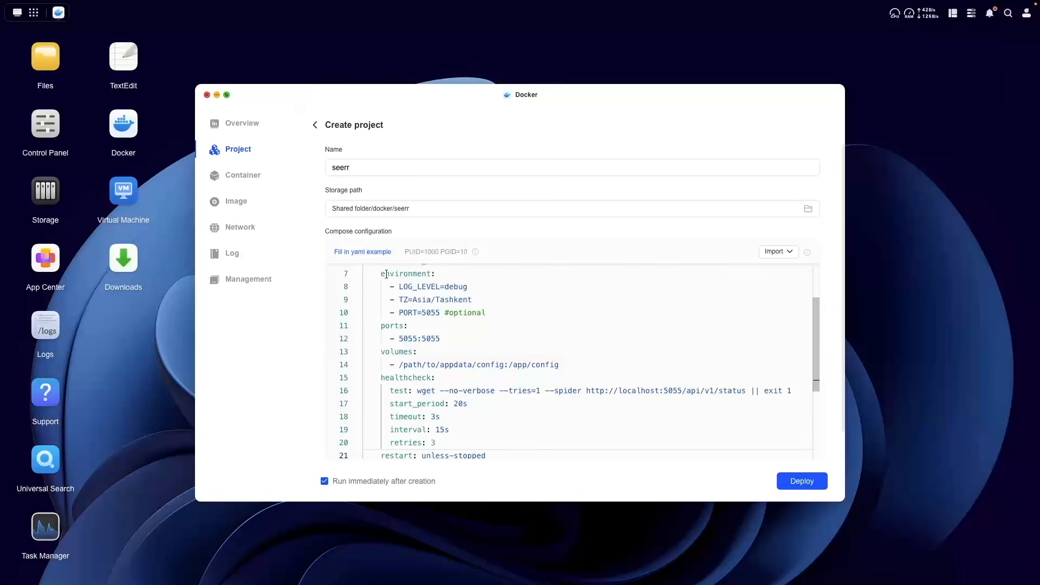
{"action": "key", "text": "Up"}
{"action": "key", "text": "Up"}
{"action": "key", "text": "Up"}
{"action": "key", "text": "Up"}
{"action": "key", "text": "Up"}
{"action": "key", "text": "Up"}
{"action": "key", "text": "Up"}
{"action": "key", "text": "Up"}
{"action": "key", "text": "Up"}
{"action": "key", "text": "Up"}
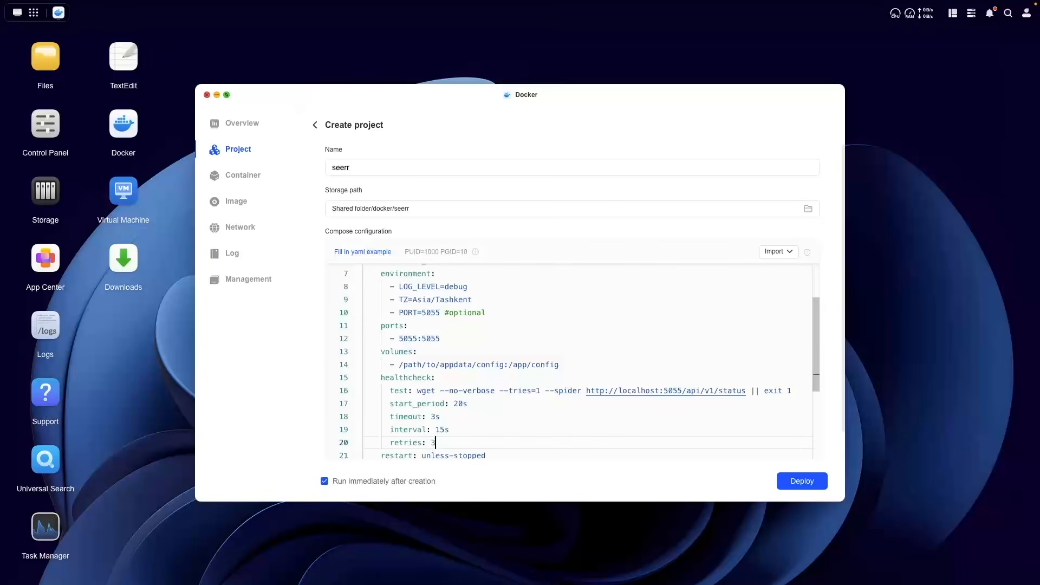
{"action": "key", "text": "Up"}
{"action": "key", "text": "Up"}
{"action": "key", "text": "Up"}
{"action": "key", "text": "Up"}
{"action": "key", "text": "Up"}
{"action": "key", "text": "Up"}
{"action": "key", "text": "Up"}
{"action": "key", "text": "Up"}
{"action": "key", "text": "Up"}
{"action": "key", "text": "Up"}
{"action": "key", "text": "Up"}
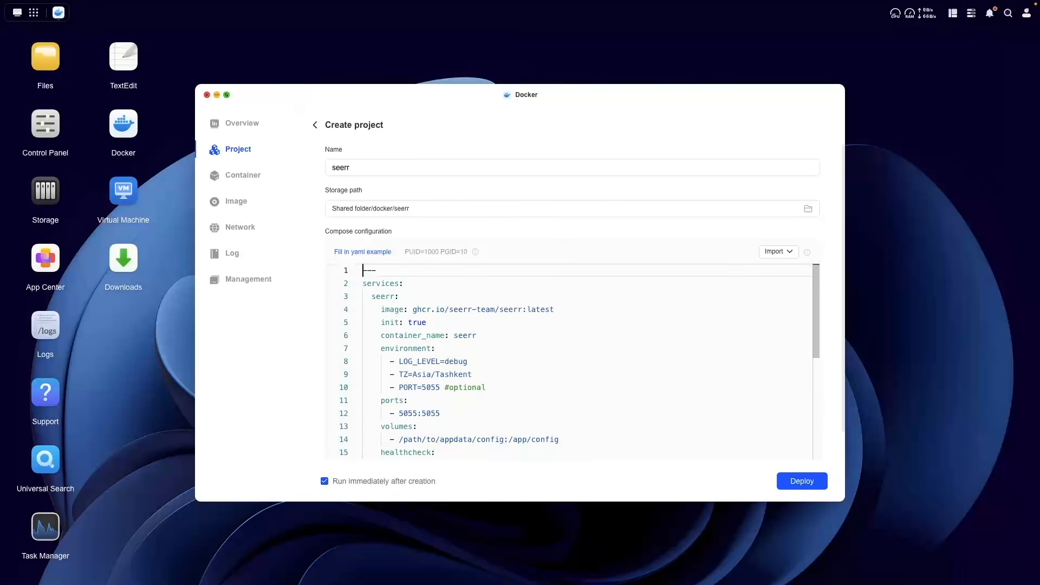
{"action": "key", "text": "Down"}
{"action": "key", "text": "Down"}
{"action": "key", "text": "Down"}
{"action": "key", "text": "Down"}
{"action": "key", "text": "Down"}
{"action": "key", "text": "Down"}
{"action": "key", "text": "Down"}
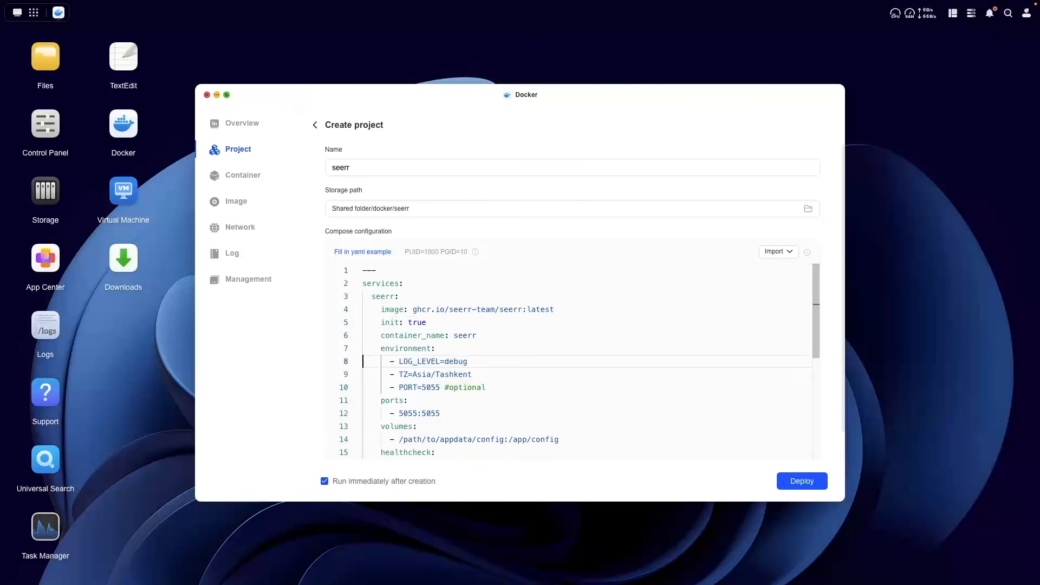
{"action": "key", "text": "Right"}
{"action": "type", "text": "#"}
Step: Change the timezone from Asia/Tashkent to TZ=Pacific/Honolulu
{"action": "key", "text": "Right"}
{"action": "key", "text": "Right"}
{"action": "key", "text": "Right"}
{"action": "key", "text": "shift+Right"}
{"action": "key", "text": "shift+Right"}
{"action": "key", "text": "shift+Right"}
{"action": "key", "text": "shift+Right"}
{"action": "key", "text": "BackSpace"}
{"action": "type", "text": "Pacific"}
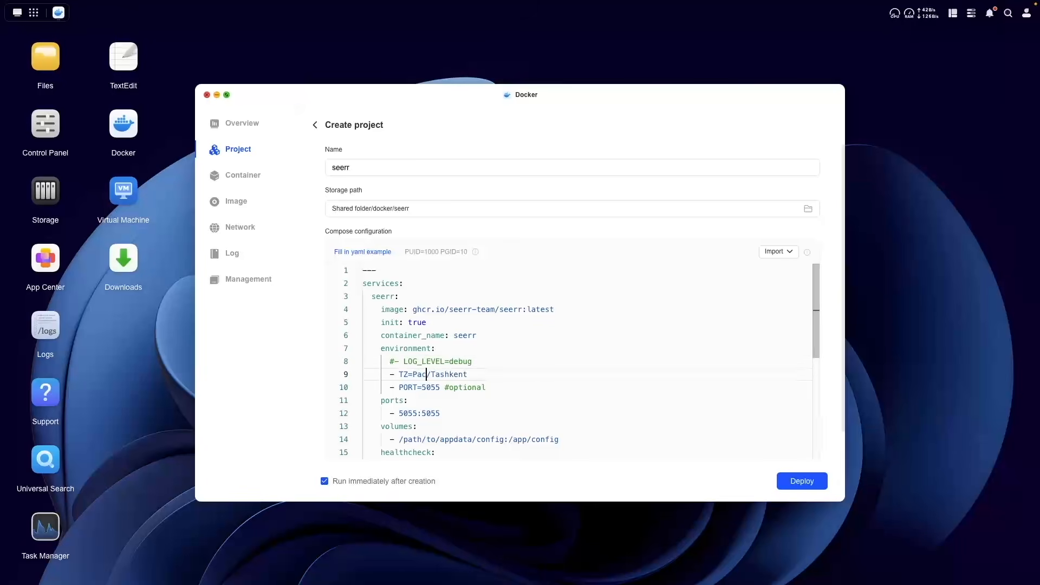
{"action": "key", "text": "End"}
{"action": "key", "text": "shift+Left"}
{"action": "key", "text": "shift+Left"}
{"action": "key", "text": "shift+Left"}
{"action": "key", "text": "shift+Left"}
{"action": "key", "text": "shift+Left"}
{"action": "key", "text": "shift+Left"}
{"action": "key", "text": "shift+Left"}
{"action": "key", "text": "shift+Left"}
{"action": "type", "text": "Honolulu"}
Step: Change the volume path from /path/to/appdata to ./config
{"action": "key", "text": "Down"}
{"action": "key", "text": "Down"}
{"action": "key", "text": "Down"}
{"action": "key", "text": "Down"}
{"action": "key", "text": "Down"}
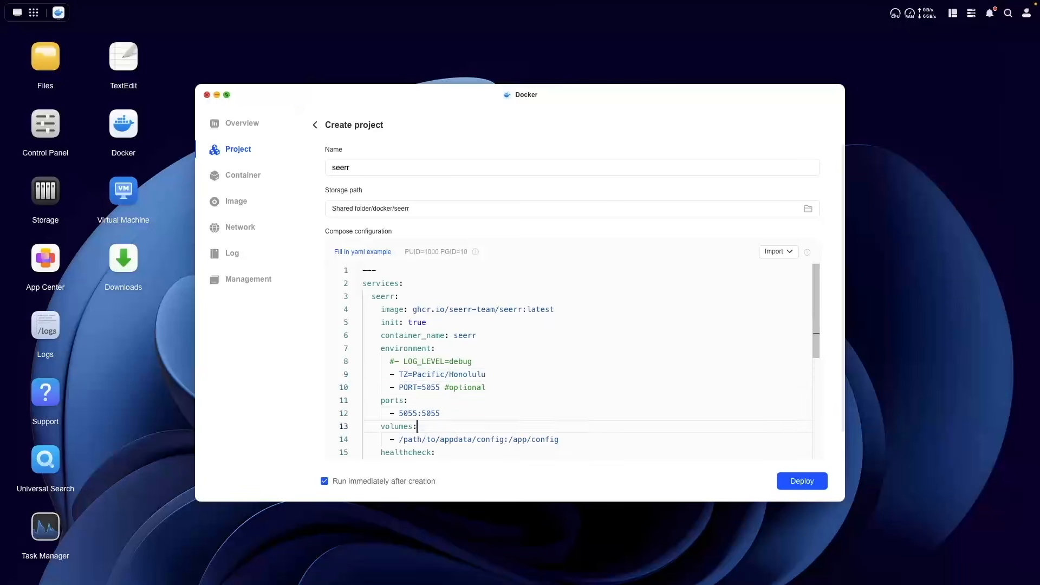
{"action": "key", "text": "Left"}
{"action": "key", "text": "Left"}
{"action": "key", "text": "Left"}
{"action": "key", "text": "shift+Left"}
{"action": "key", "text": "shift+Left"}
{"action": "key", "text": "shift+Left"}
{"action": "key", "text": "shift+Left"}
{"action": "key", "text": "shift+Left"}
{"action": "key", "text": "shift+Left"}
{"action": "key", "text": "shift+Left"}
{"action": "key", "text": "BackSpace"}
{"action": "key", "text": "BackSpace"}
{"action": "key", "text": "BackSpace"}
{"action": "key", "text": "BackSpace"}
{"action": "key", "text": "BackSpace"}
{"action": "key", "text": "BackSpace"}
{"action": "key", "text": "BackSpace"}
{"action": "key", "text": "BackSpace"}
{"action": "key", "text": "BackSpace"}
{"action": "key", "text": "BackSpace"}
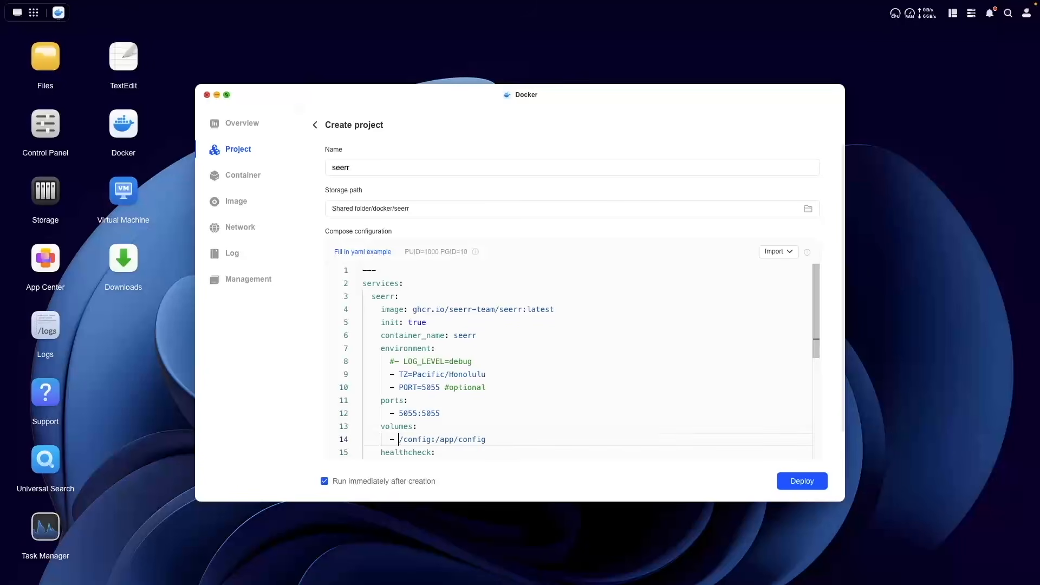
{"action": "type", "text": "."}
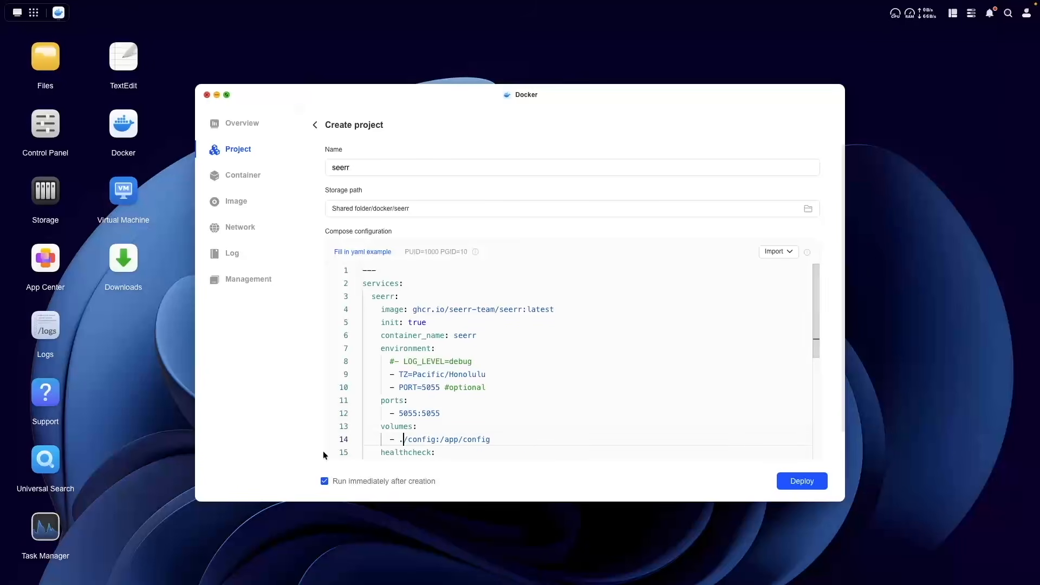
Step: Deploy the seerr project without running it immediately and close the deployment log
{"action": "left_click", "coordinate": [325, 482]}
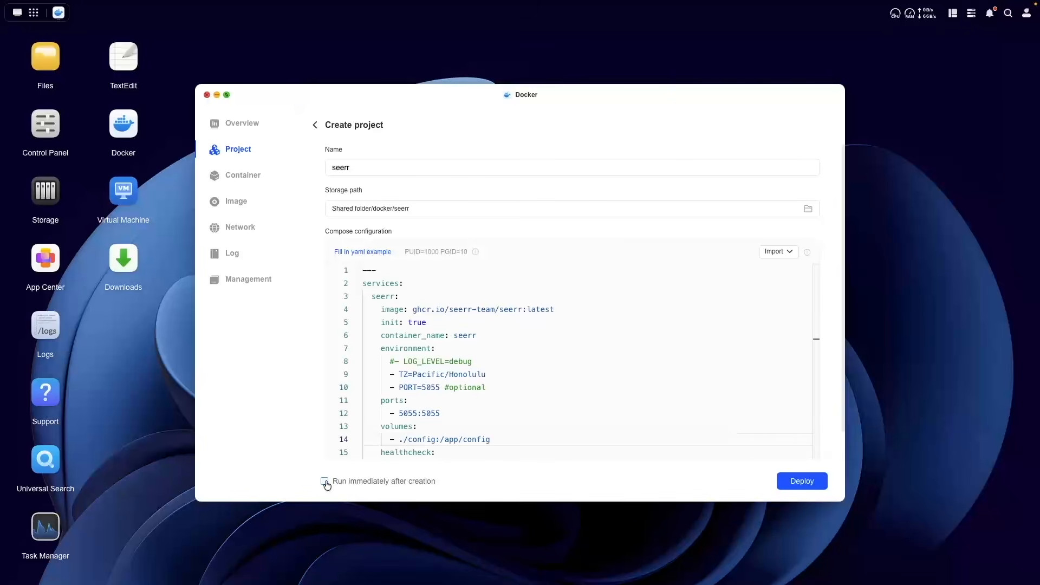
{"action": "left_click", "coordinate": [799, 488]}
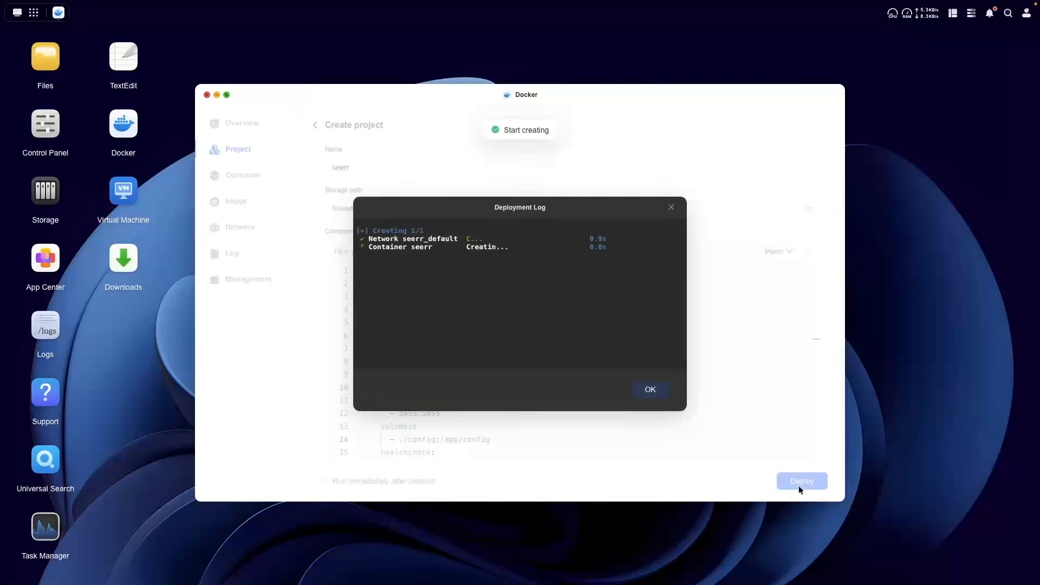
{"action": "left_click", "coordinate": [666, 395]}
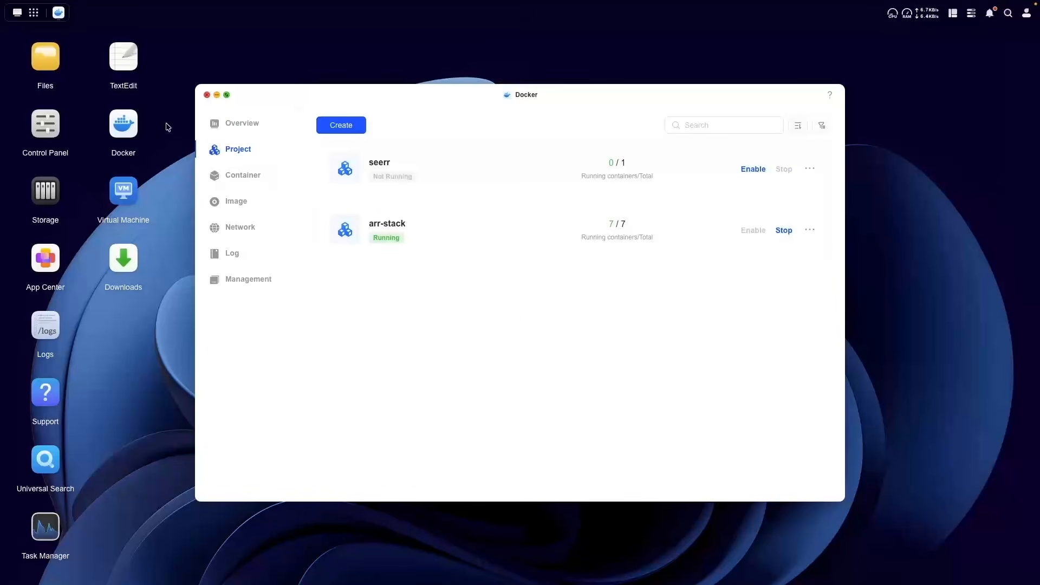
{"action": "left_click", "coordinate": [47, 64]}
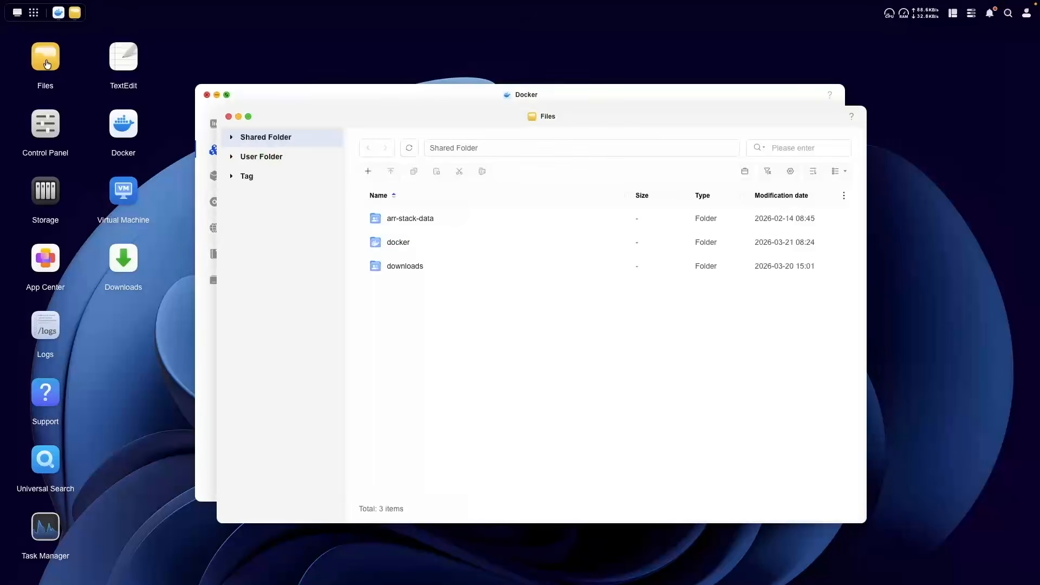
Step: In the docker folder, make the admin user the owner of the seerr folder
{"action": "left_click", "coordinate": [397, 246]}
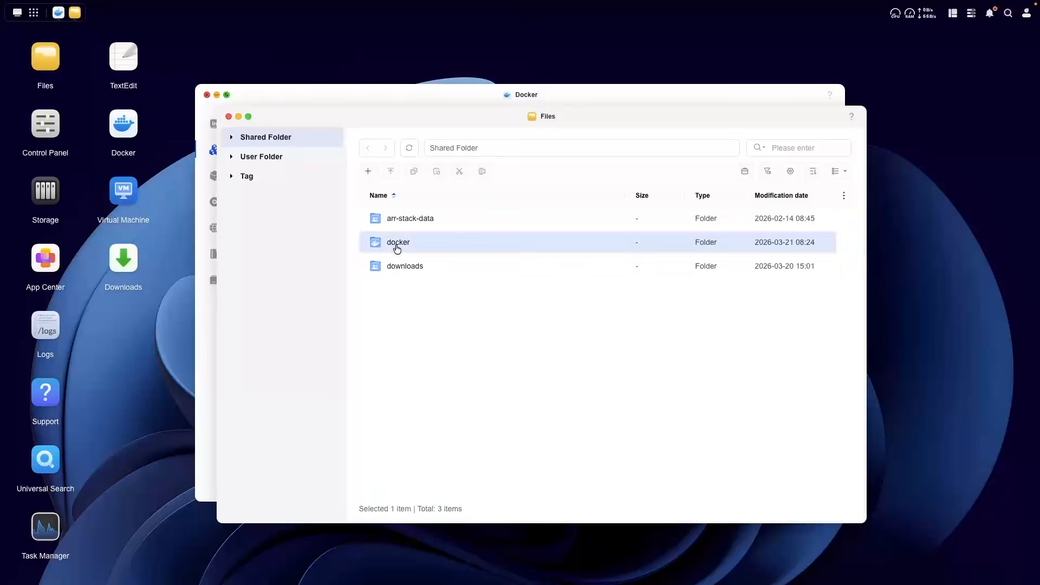
{"action": "double_click", "coordinate": [397, 246]}
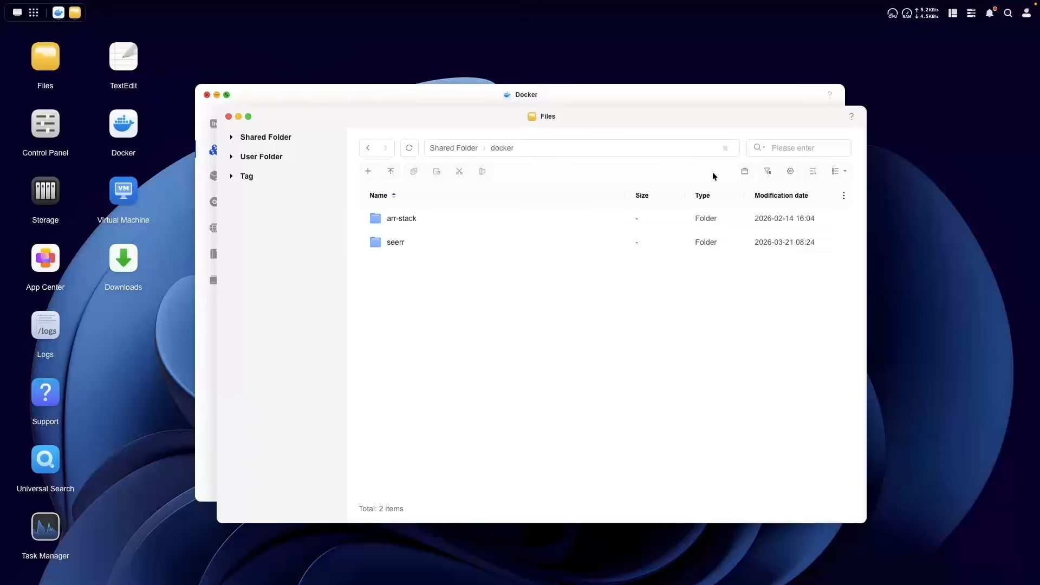
{"action": "left_click", "coordinate": [1027, 14]}
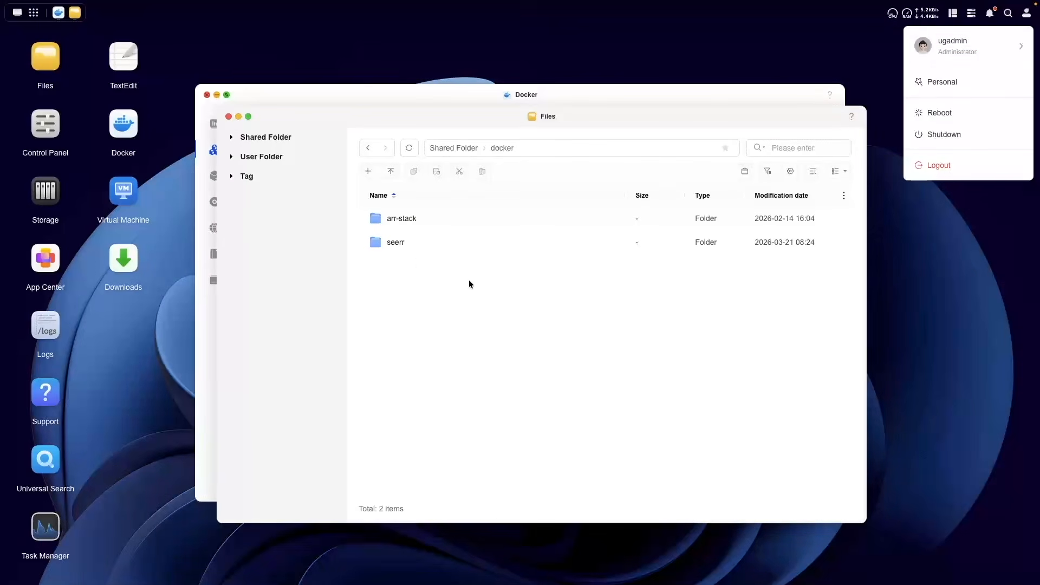
{"action": "right_click", "coordinate": [402, 244]}
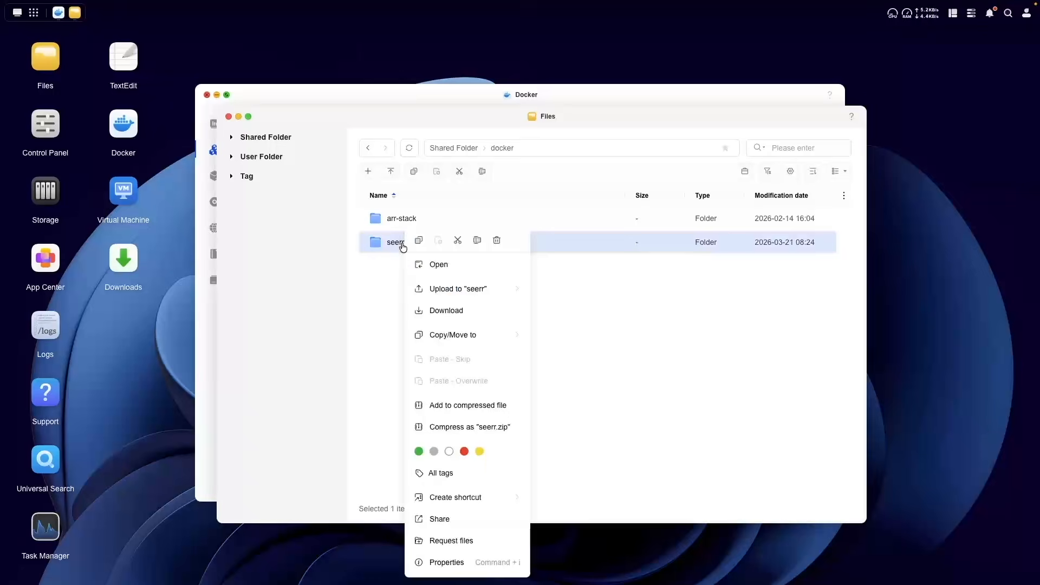
{"action": "left_click", "coordinate": [457, 563]}
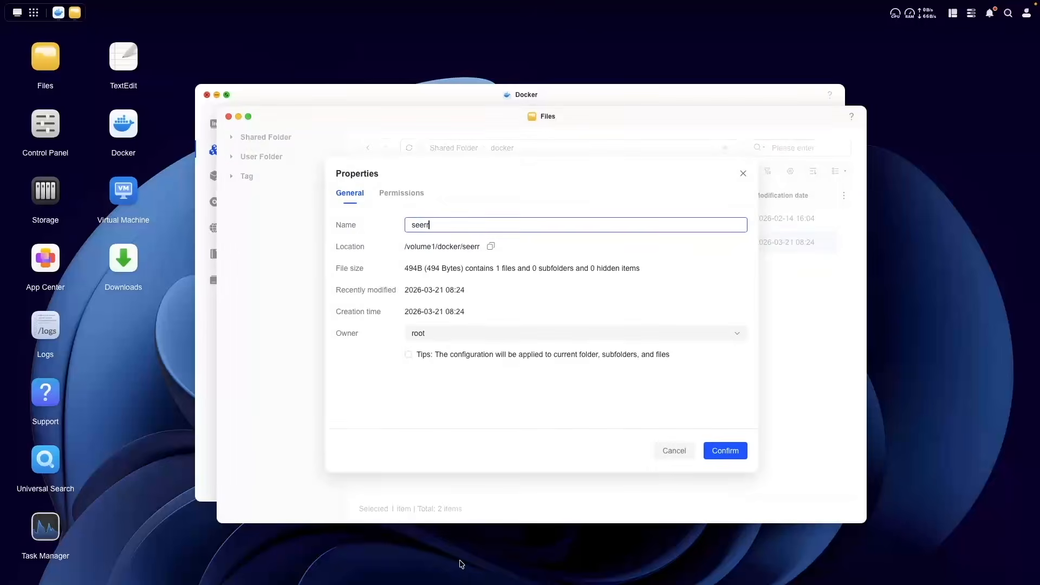
{"action": "left_click", "coordinate": [466, 333]}
{"action": "left_click", "coordinate": [434, 232]}
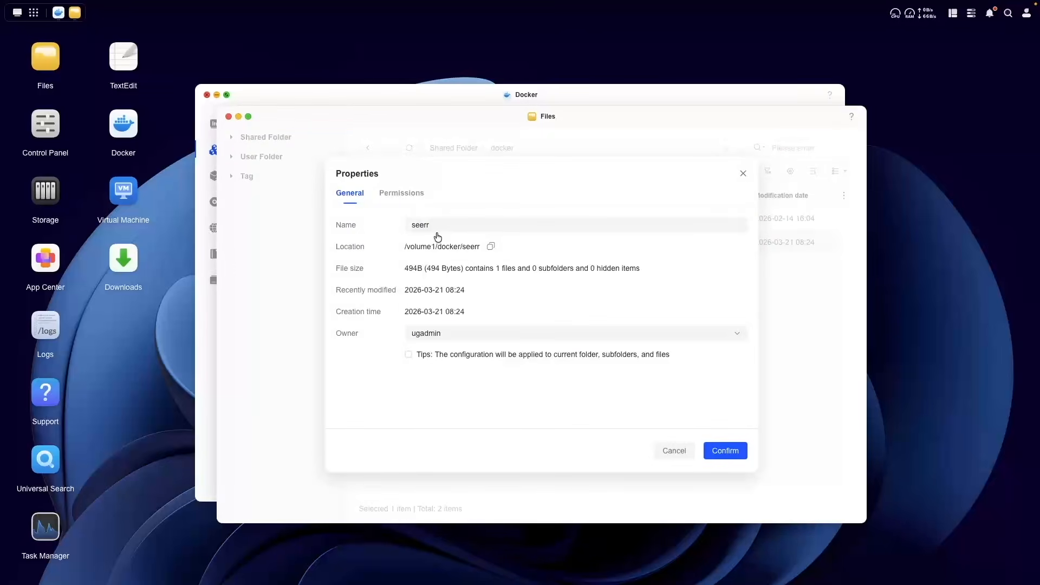
{"action": "left_click", "coordinate": [716, 451]}
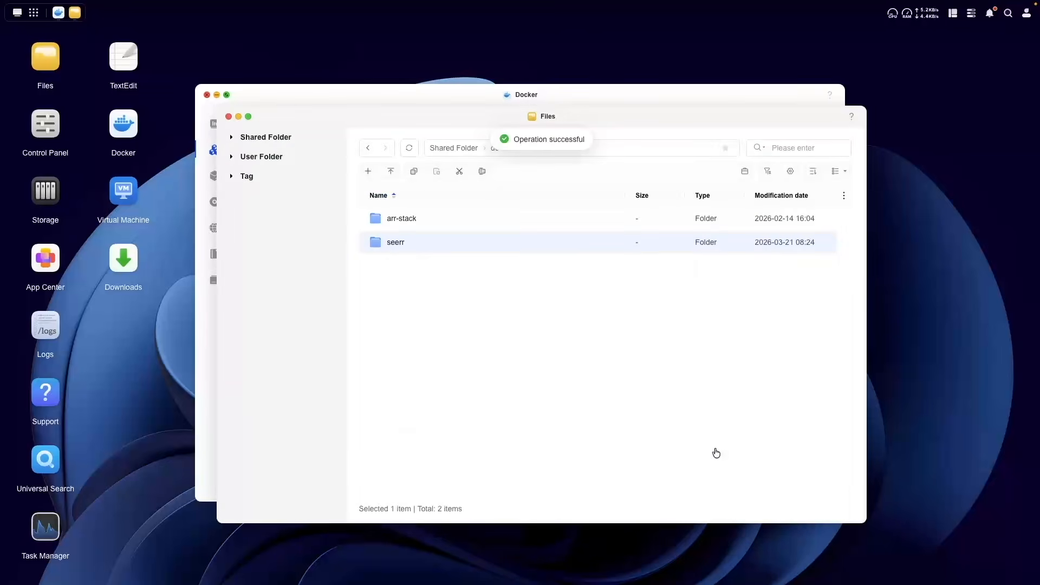
Step: Create a config folder inside seerr and close Files
{"action": "double_click", "coordinate": [415, 245]}
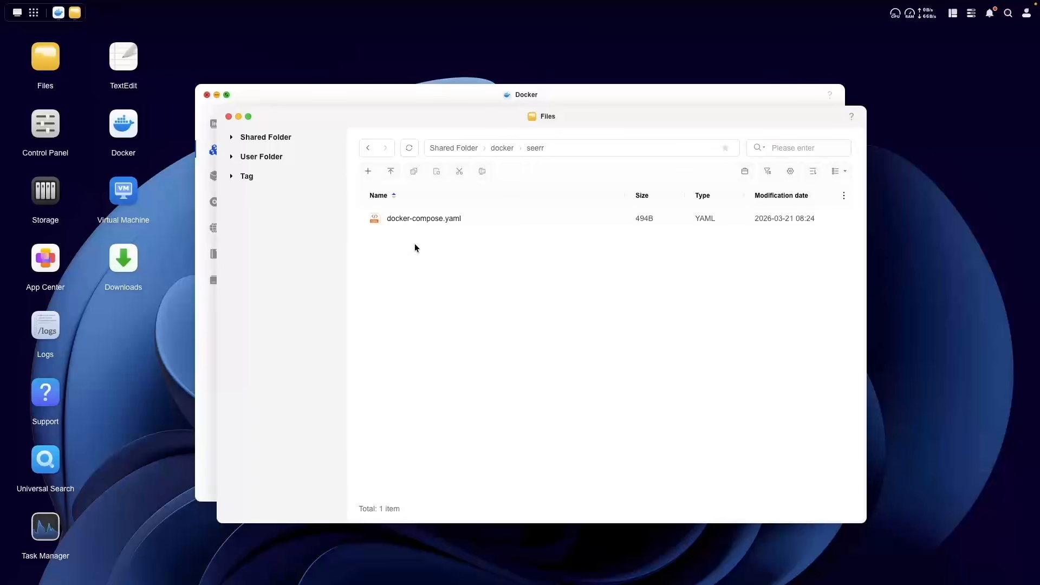
{"action": "left_click", "coordinate": [368, 171]}
{"action": "left_click", "coordinate": [391, 197]}
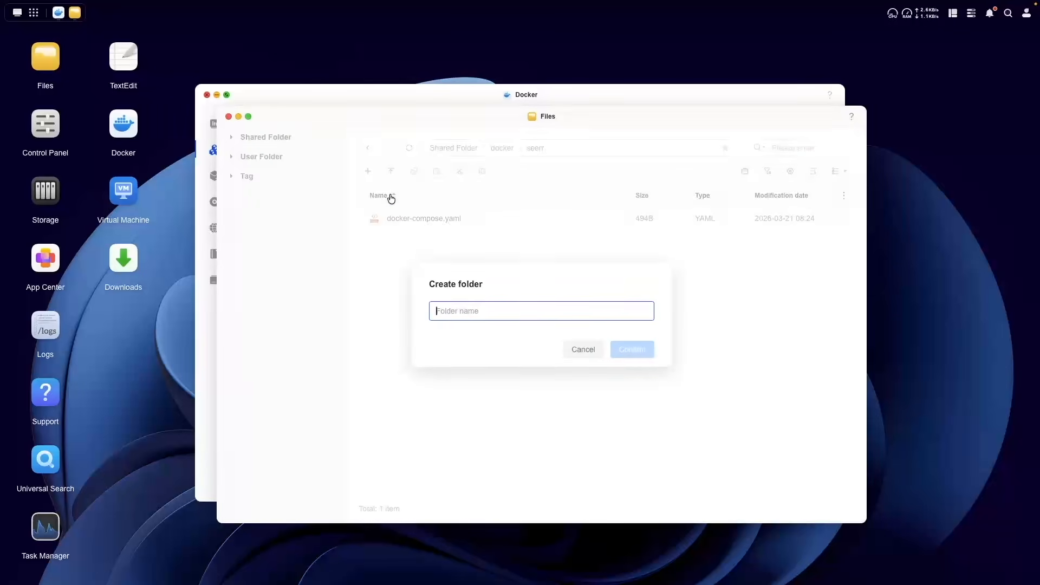
{"action": "type", "text": "config"}
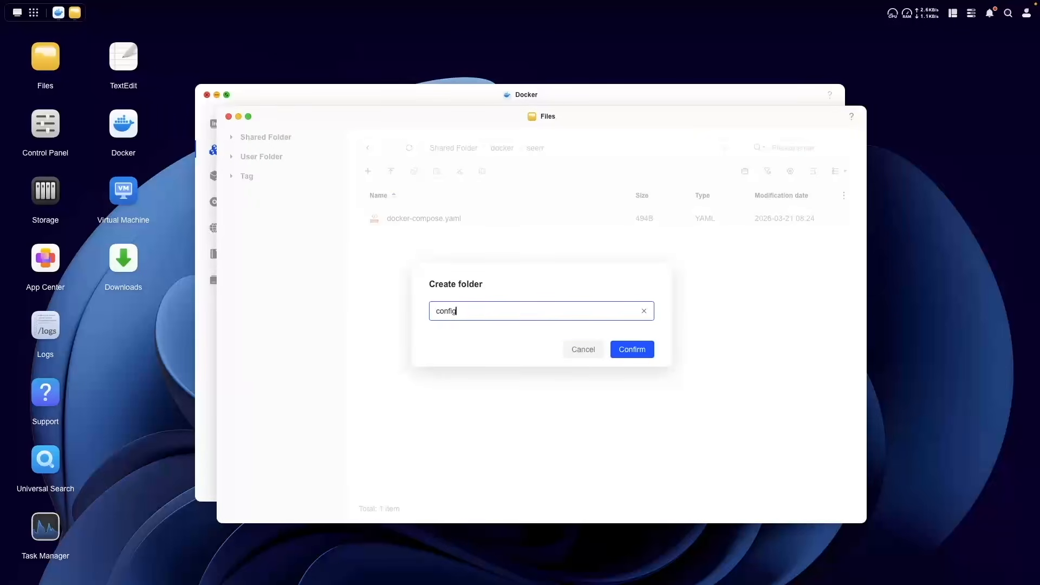
{"action": "left_click", "coordinate": [616, 351]}
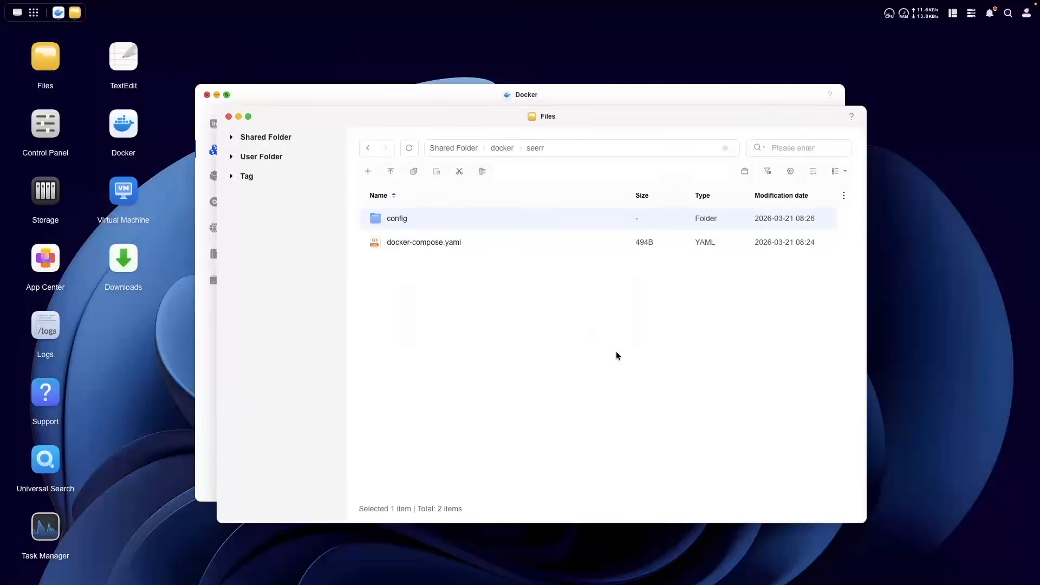
{"action": "left_click", "coordinate": [229, 116]}
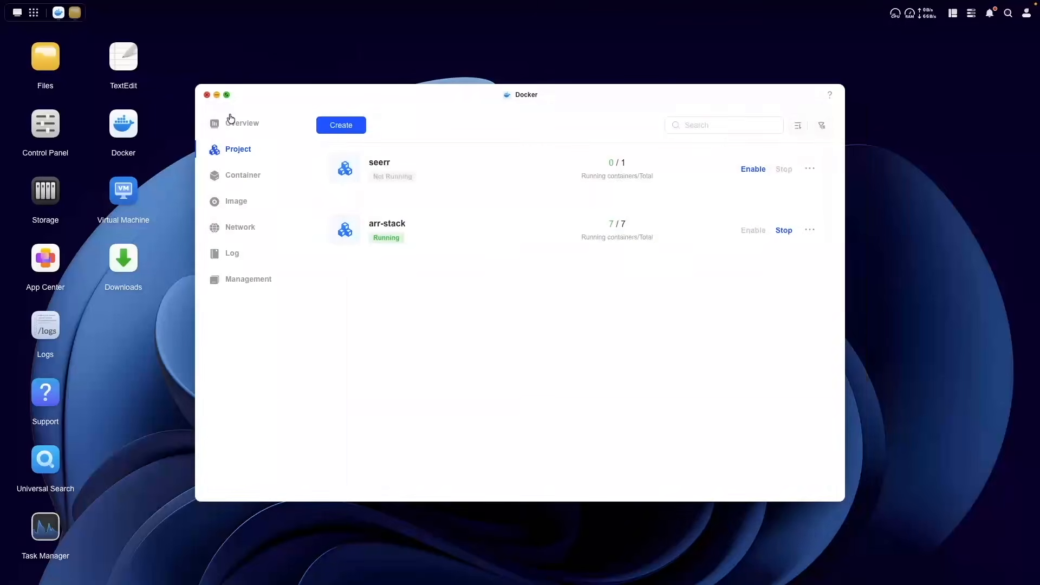
Step: Enable the seerr project and check its container logs
{"action": "left_click", "coordinate": [378, 165]}
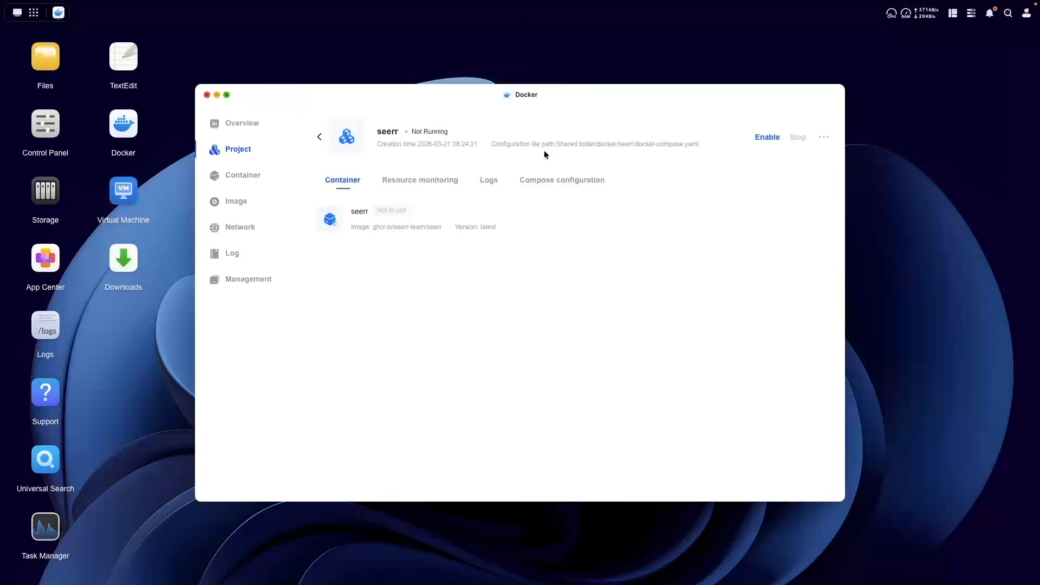
{"action": "left_click", "coordinate": [767, 139]}
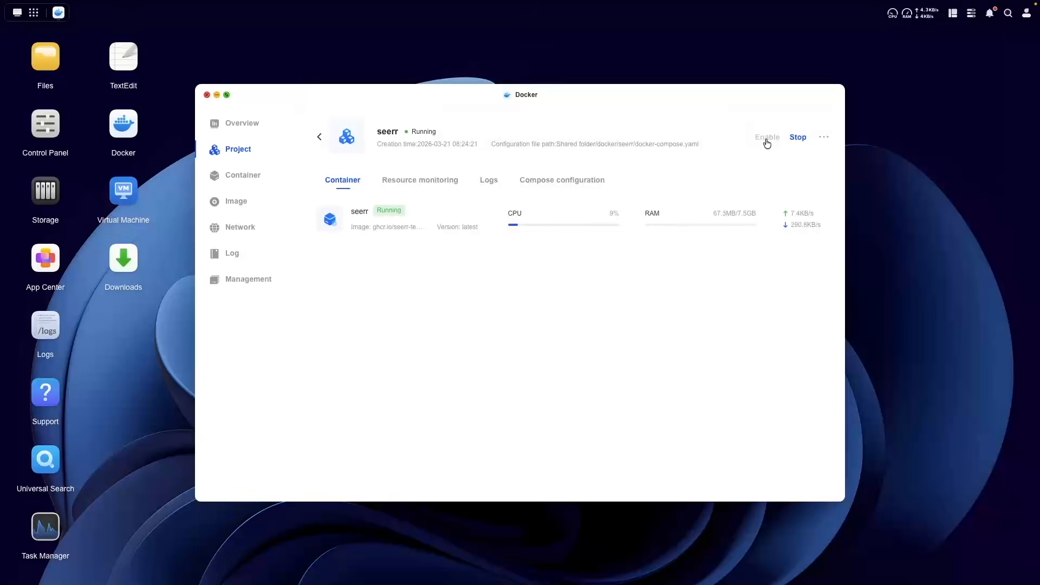
{"action": "left_click", "coordinate": [486, 183]}
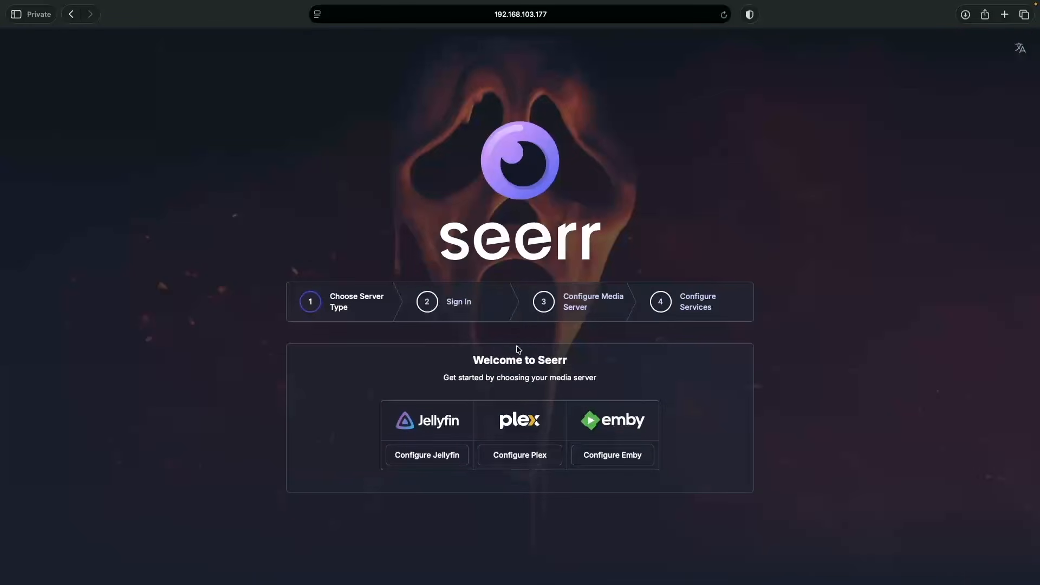
Step: Choose Jellyfin at 192.168.103.177 and sign in with the account e-mail, username and password
{"action": "left_click", "coordinate": [448, 461]}
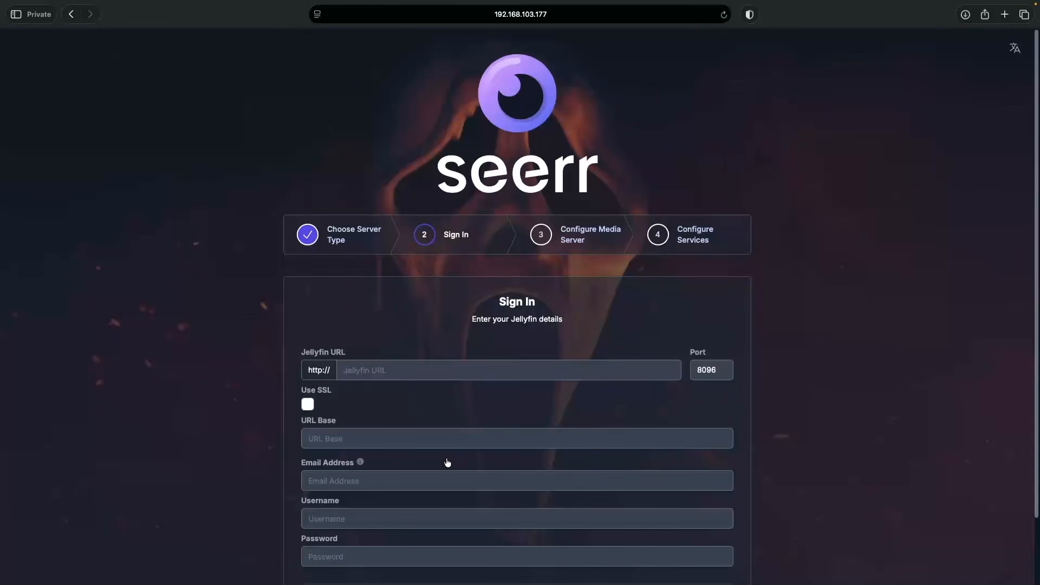
{"action": "left_click", "coordinate": [379, 370]}
{"action": "type", "text": "192.168.10"}
{"action": "type", "text": "3.177"}
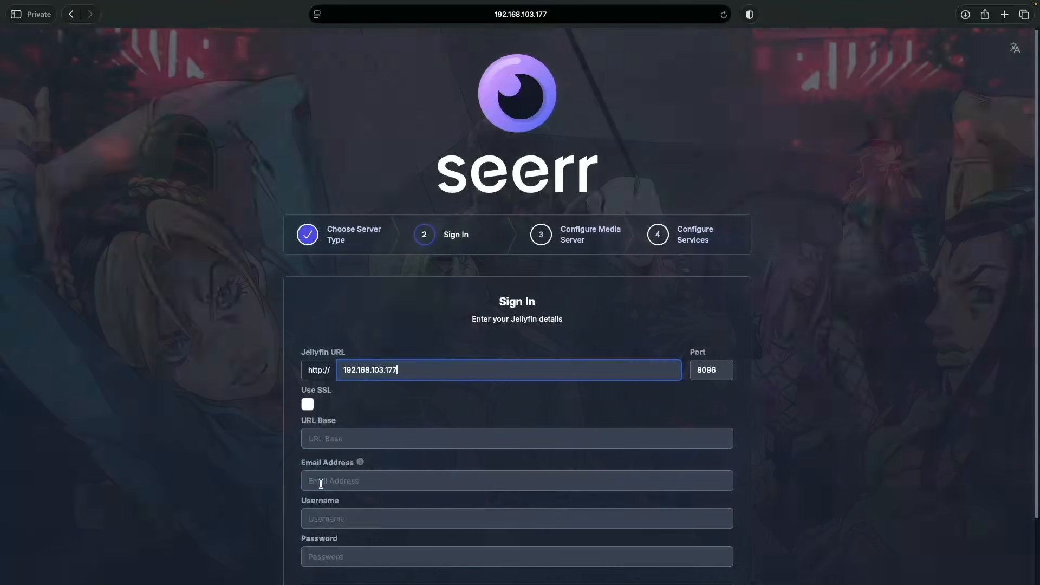
{"action": "left_click", "coordinate": [334, 481]}
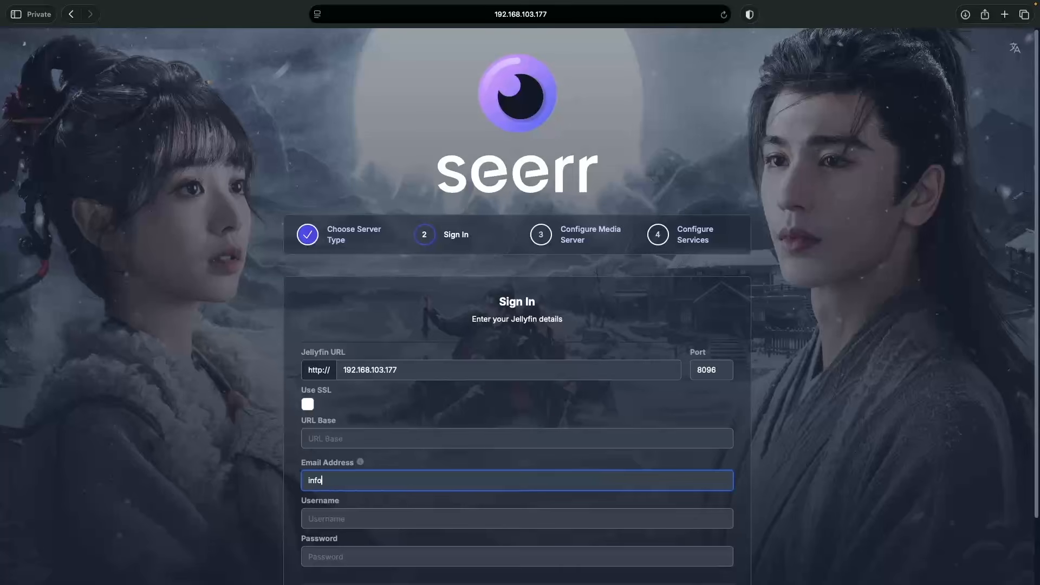
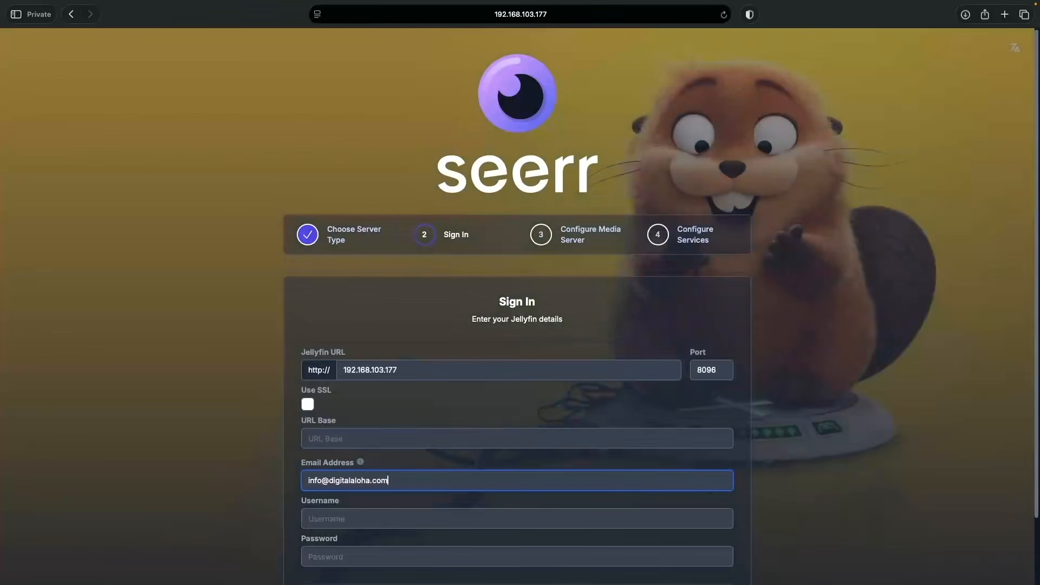
{"action": "key", "text": "Tab"}
{"action": "type", "text": "arradmin"}
{"action": "key", "text": "Tab"}
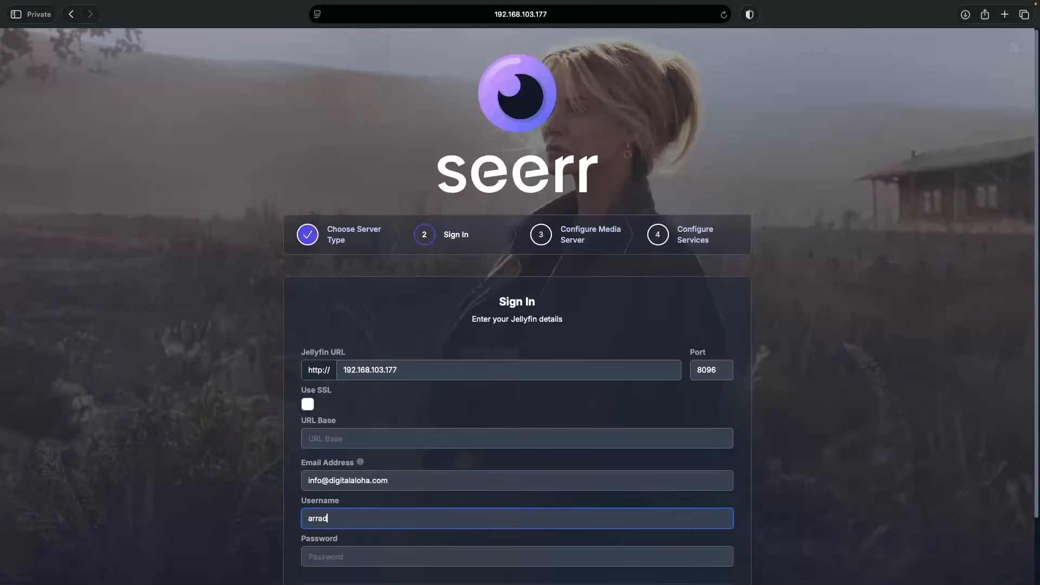
{"action": "type", "text": "••••••••••••"}
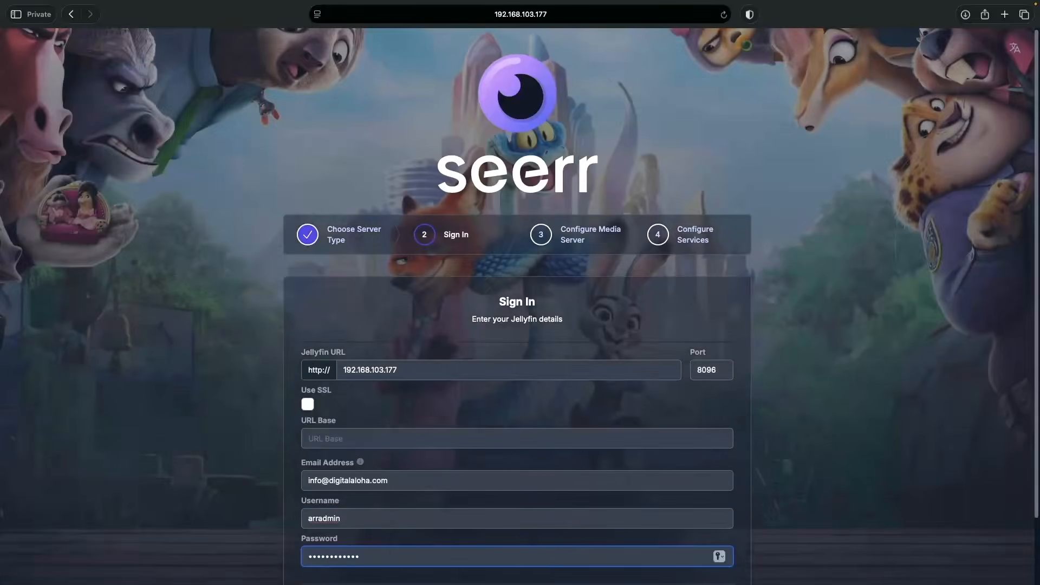
{"action": "scroll", "coordinate": [500, 525], "scroll_direction": "down", "scroll_amount": 3}
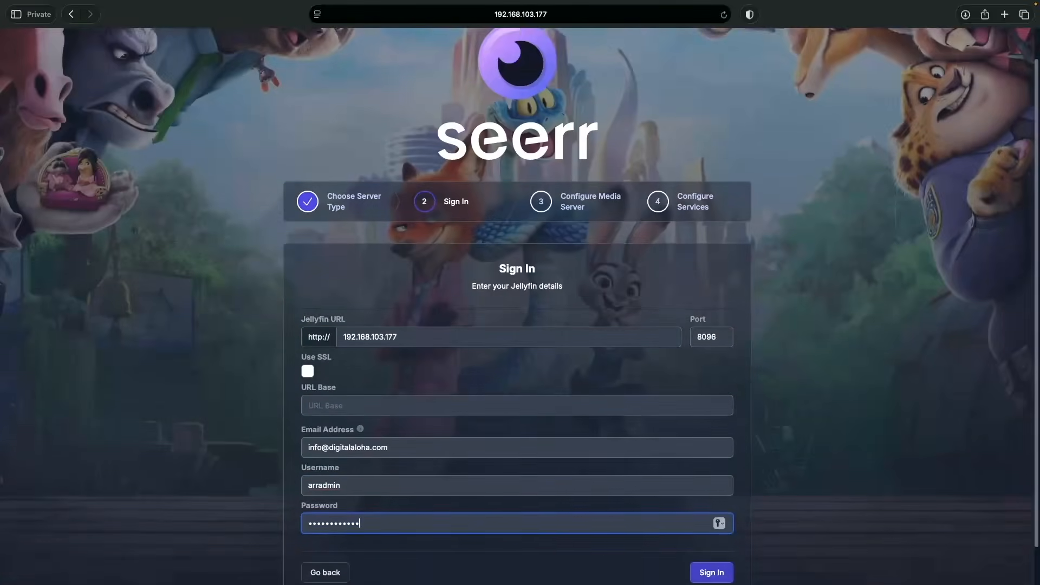
{"action": "left_click", "coordinate": [706, 532]}
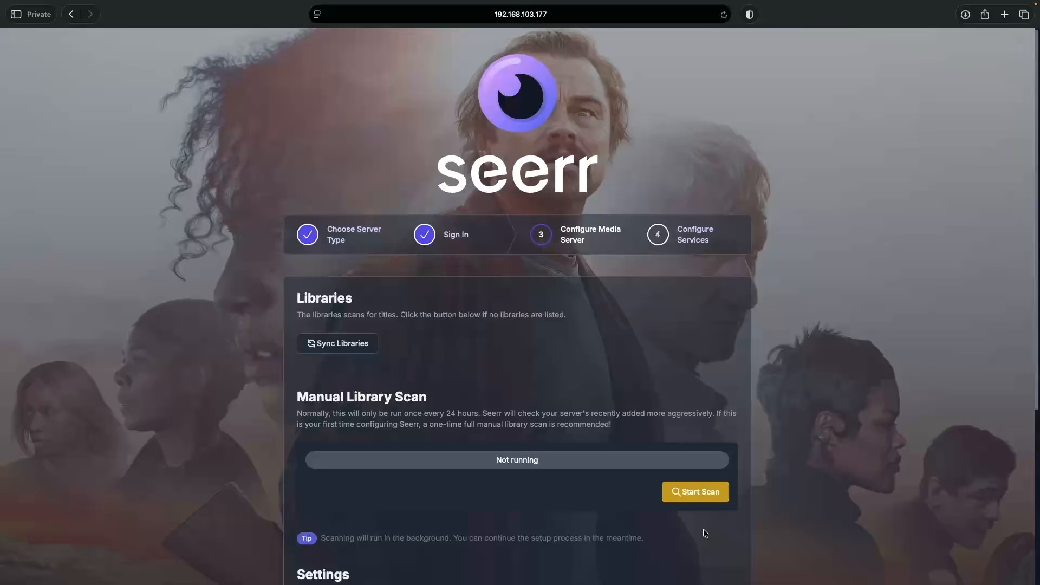
Step: Sync the Jellyfin libraries, enable Movies and TV Shows, and continue to services
{"action": "left_click", "coordinate": [368, 346]}
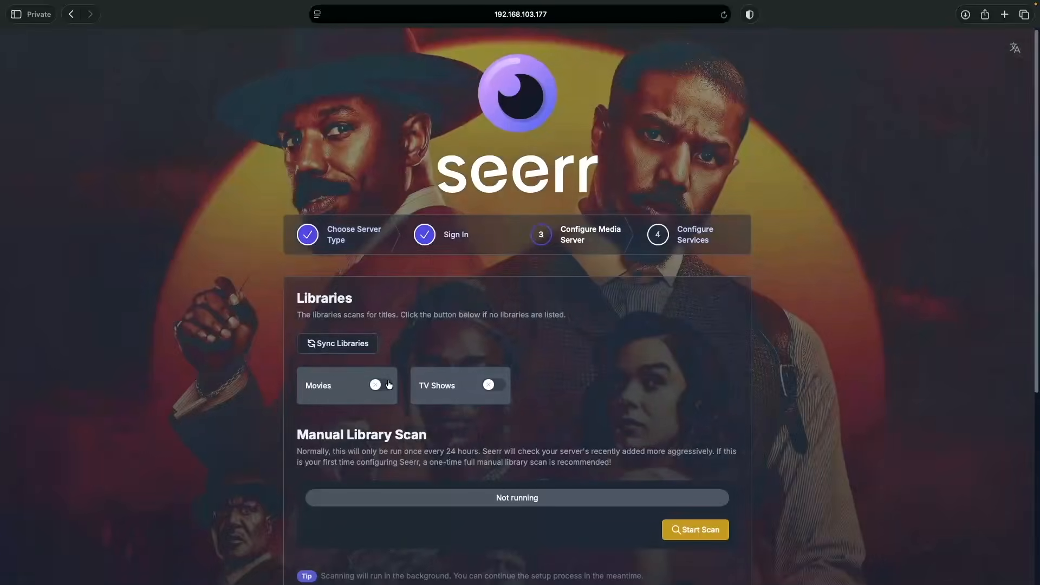
{"action": "left_click", "coordinate": [388, 385]}
{"action": "left_click", "coordinate": [494, 385]}
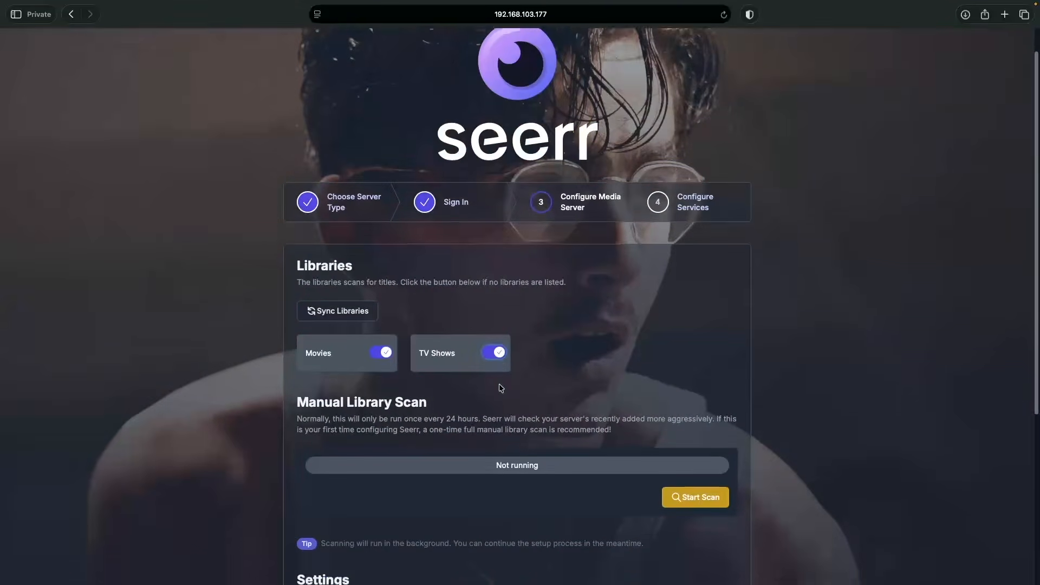
{"action": "scroll", "coordinate": [499, 386], "scroll_direction": "down", "scroll_amount": 5}
{"action": "left_click", "coordinate": [717, 540]}
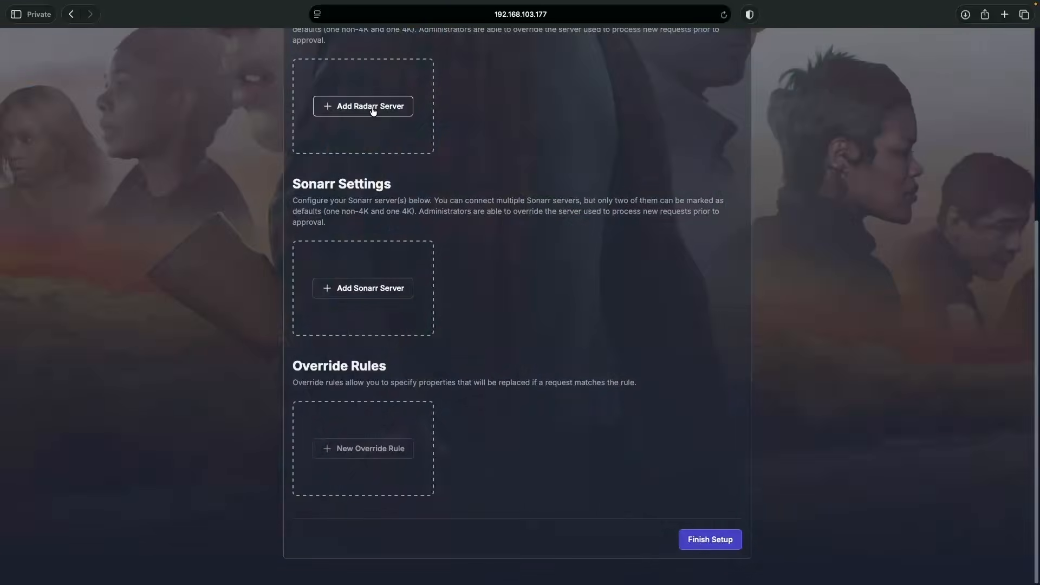
{"action": "left_click", "coordinate": [372, 107]}
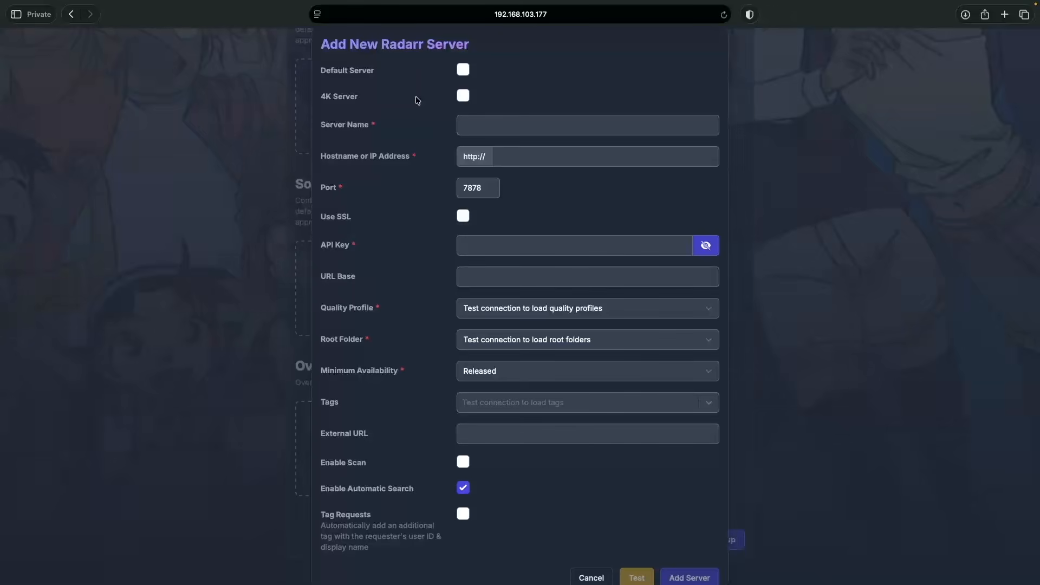
Step: Make the Radarr server default, named UGREEN NAS Radarr with hostname 192.168.103.177
{"action": "left_click", "coordinate": [464, 72]}
{"action": "left_click", "coordinate": [472, 125]}
{"action": "type", "text": "UGREEN NAS R"}
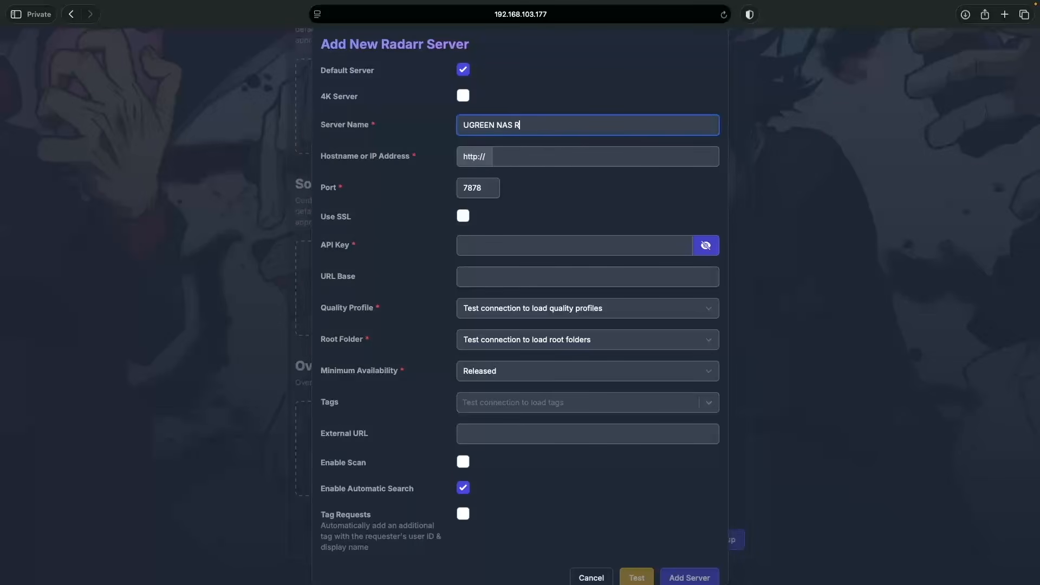
{"action": "type", "text": "adarr"}
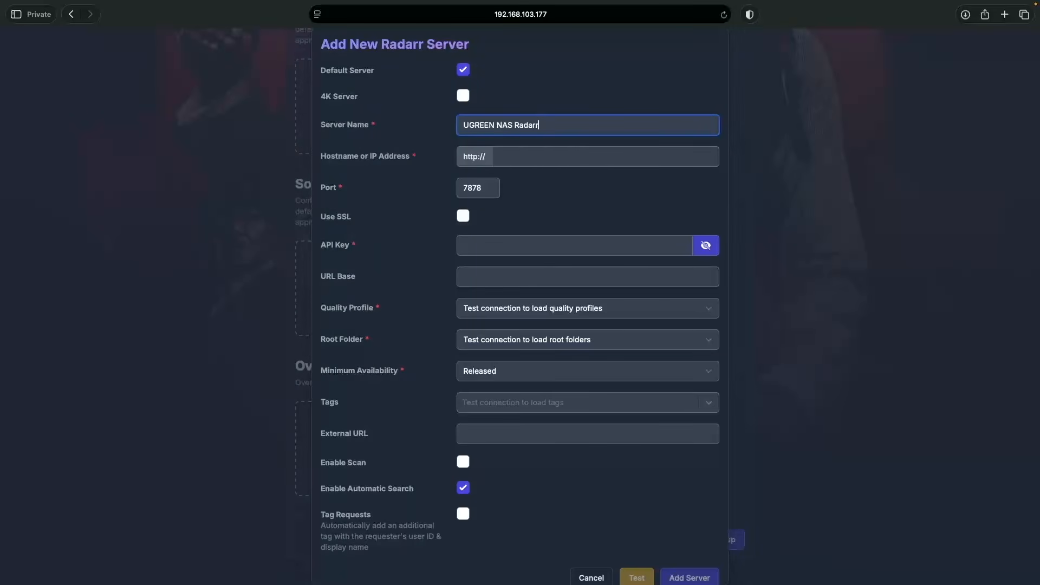
{"action": "left_click", "coordinate": [508, 158]}
{"action": "type", "text": "192"}
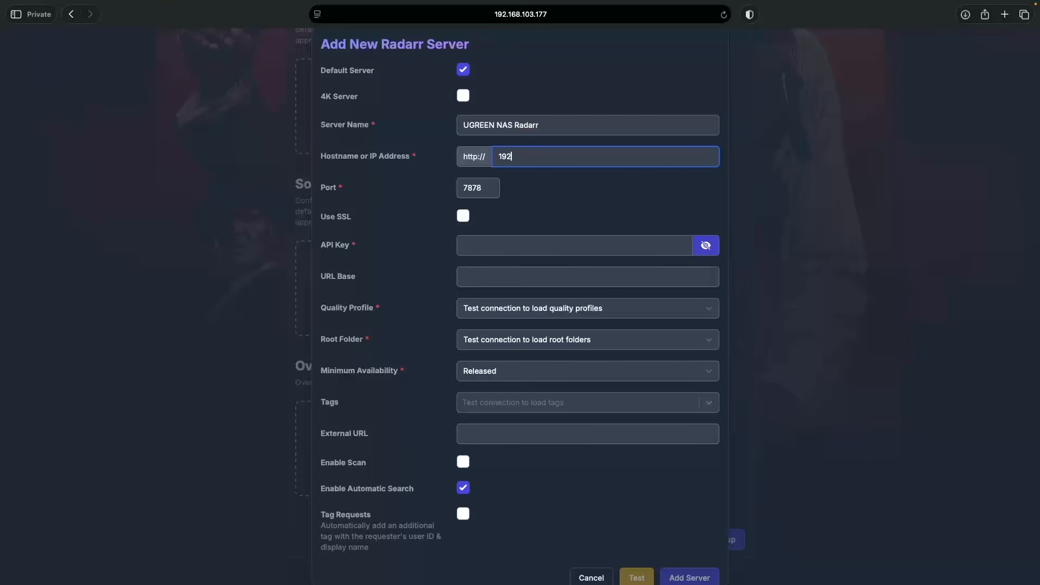
{"action": "type", "text": ".168.103.177"}
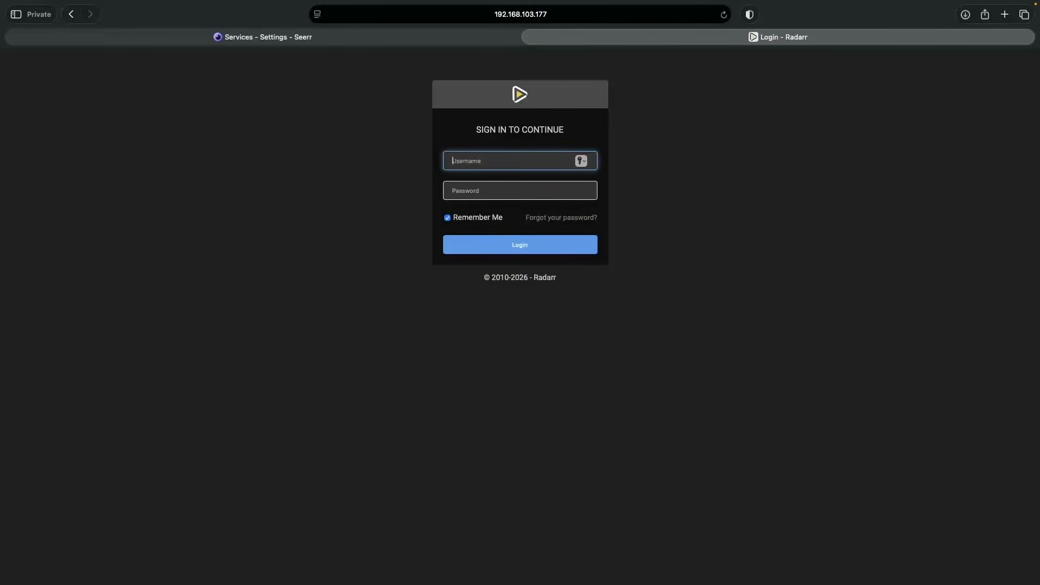
Step: Log in to Radarr in another tab with the account username and password
{"action": "type", "text": "arradmin"}
{"action": "key", "text": "Tab"}
{"action": "type", "text": "123456•••••"}
{"action": "key", "text": "Return"}
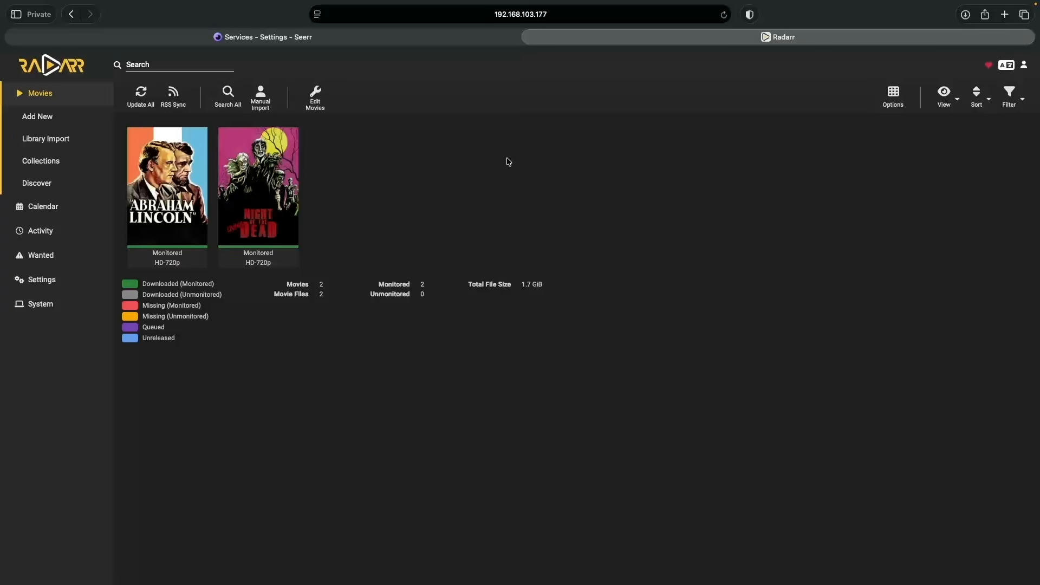
Step: Copy the API key from Radarr's General settings and return to the Seerr tab
{"action": "left_click", "coordinate": [44, 280]}
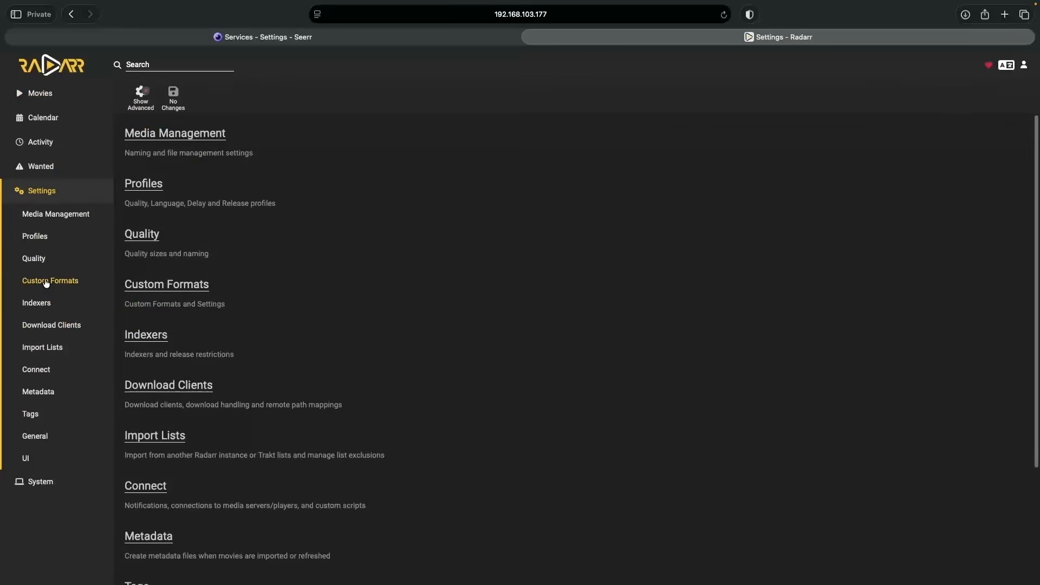
{"action": "left_click", "coordinate": [37, 436]}
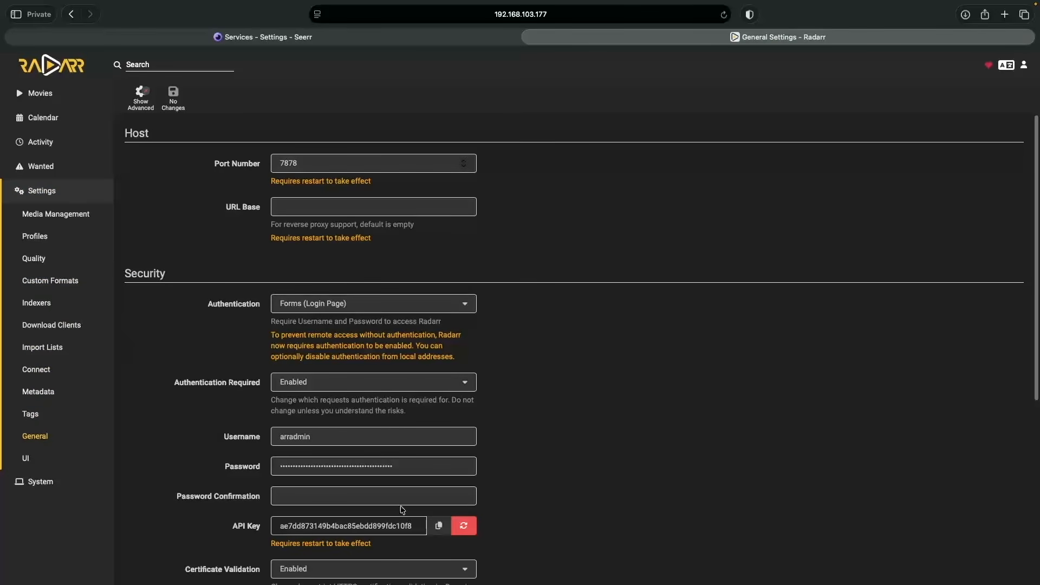
{"action": "left_click", "coordinate": [438, 529]}
{"action": "key", "text": "ctrl+shift+Tab"}
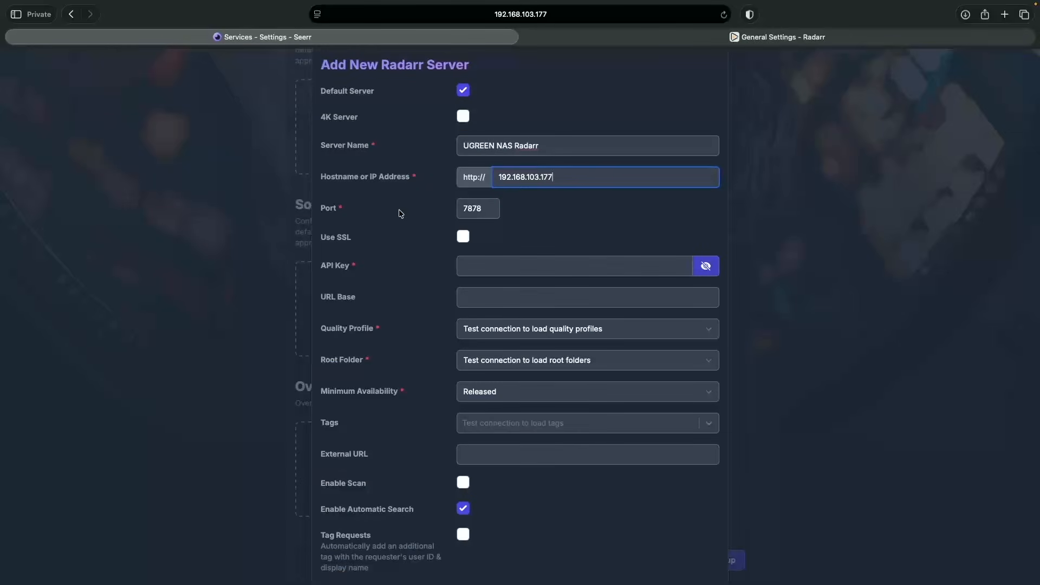
Step: Paste the Radarr API key into the form and test the connection
{"action": "left_click", "coordinate": [470, 265]}
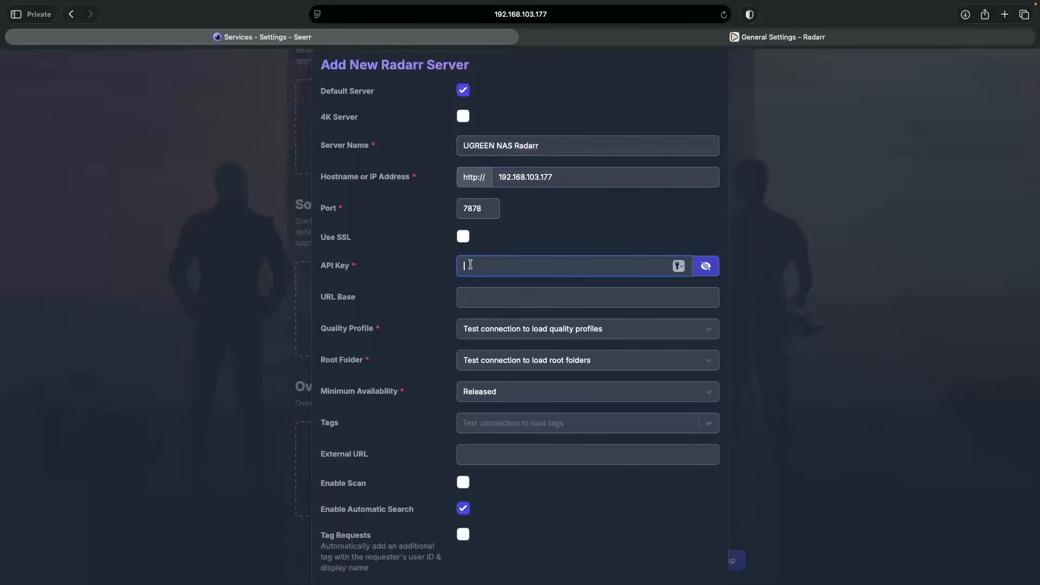
{"action": "key", "text": "super+v"}
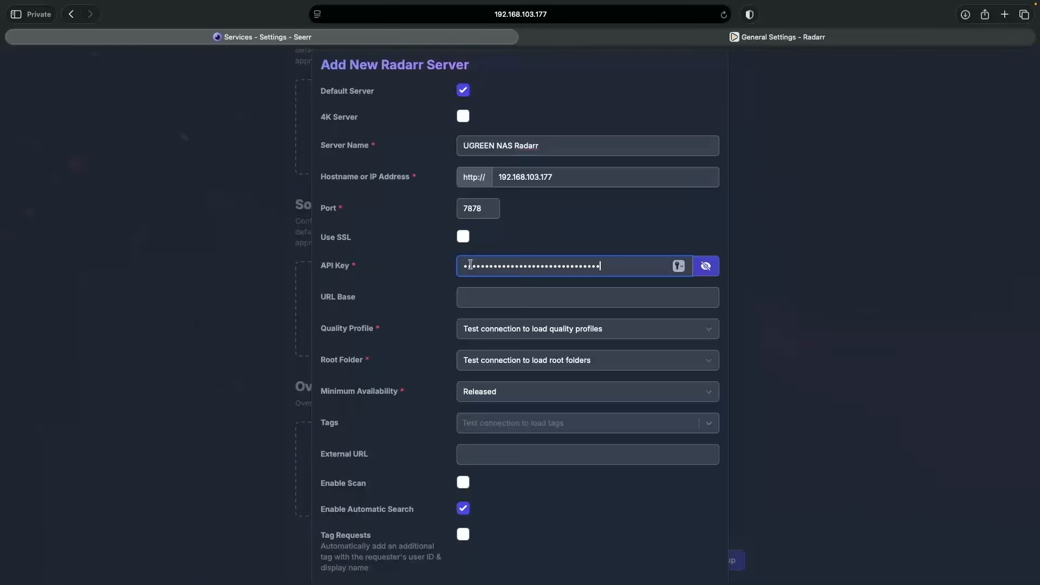
{"action": "scroll", "coordinate": [470, 264], "scroll_direction": "down", "scroll_amount": 1}
{"action": "left_click", "coordinate": [647, 564]}
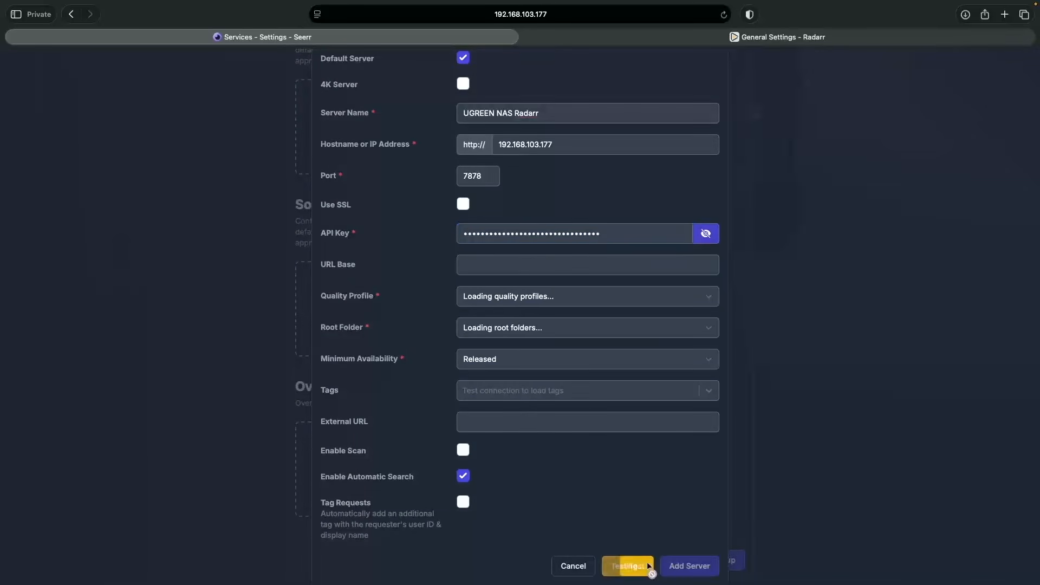
Step: Choose HD-720p quality, /data/media/movies root folder and Released availability, then add the server
{"action": "left_click", "coordinate": [567, 300]}
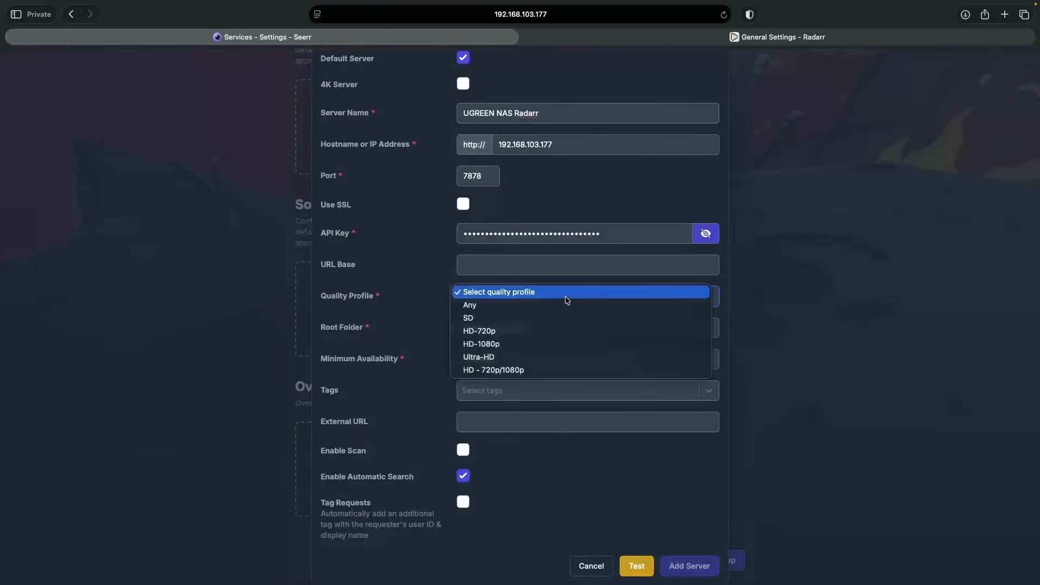
{"action": "left_click", "coordinate": [564, 332]}
{"action": "left_click", "coordinate": [564, 331]}
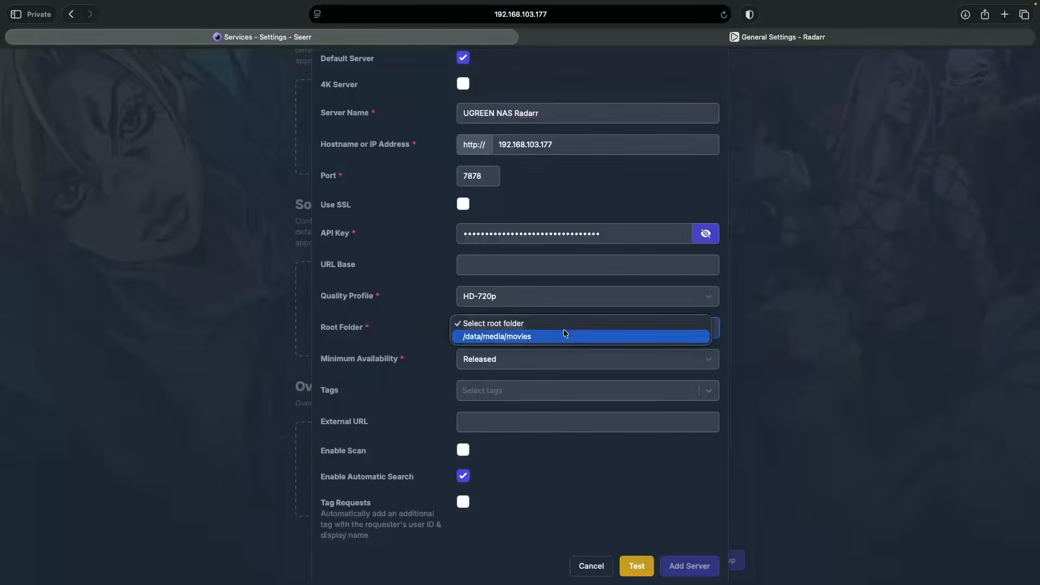
{"action": "left_click", "coordinate": [565, 332]}
{"action": "left_click", "coordinate": [575, 353]}
{"action": "left_click", "coordinate": [578, 355]}
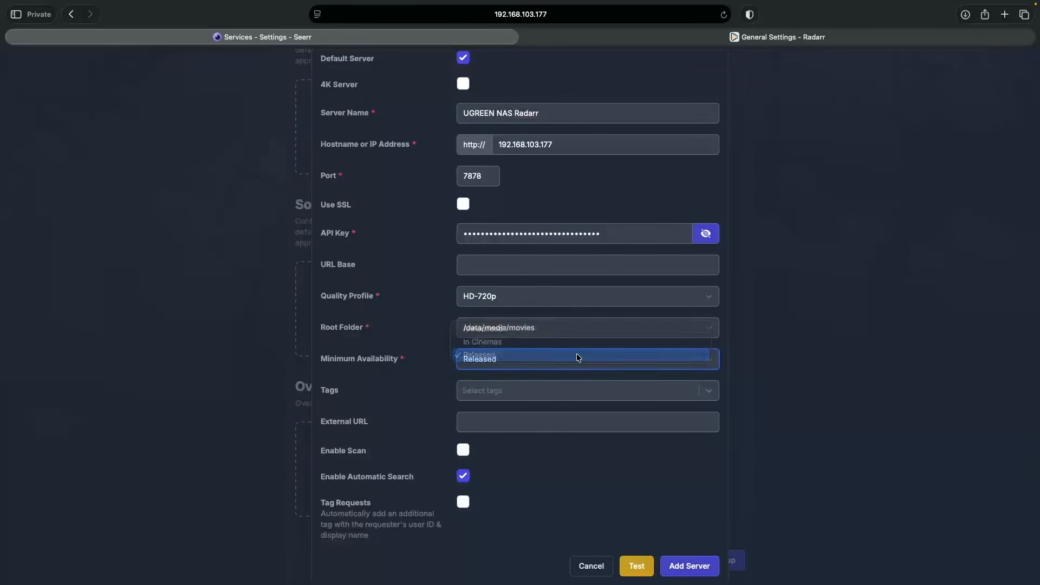
{"action": "left_click", "coordinate": [691, 565]}
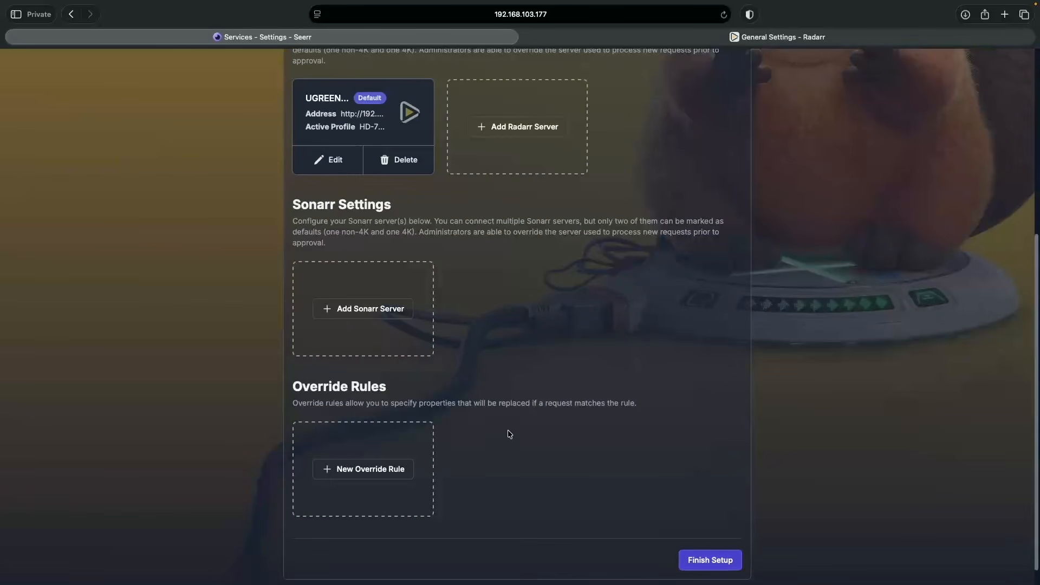
{"action": "left_click", "coordinate": [371, 309]}
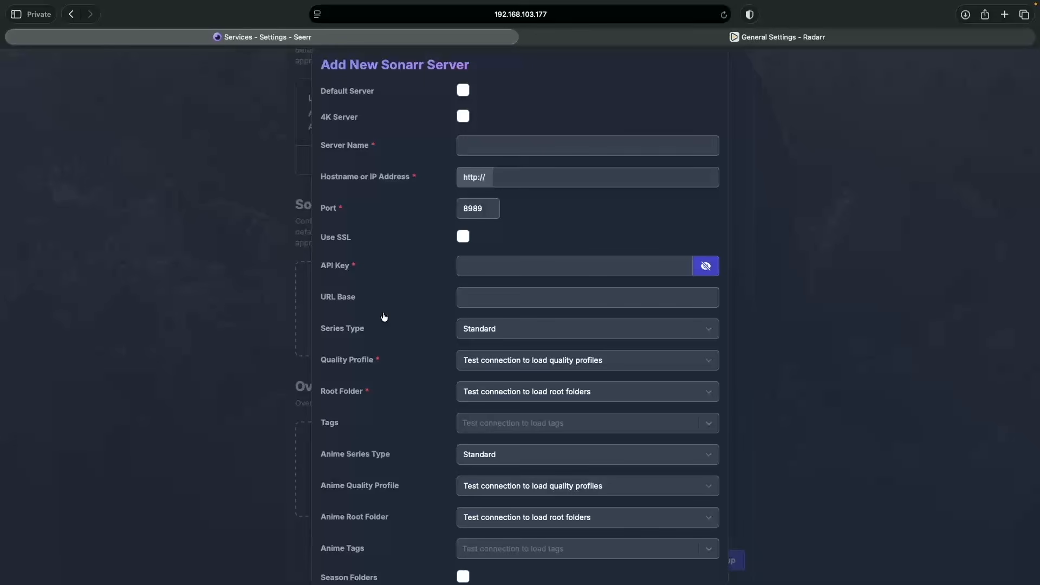
Step: Mark the Sonarr server as default, name it 'UGREEN NAS Sonarr', and enter hostname 192.168.103.177
{"action": "left_click", "coordinate": [463, 91]}
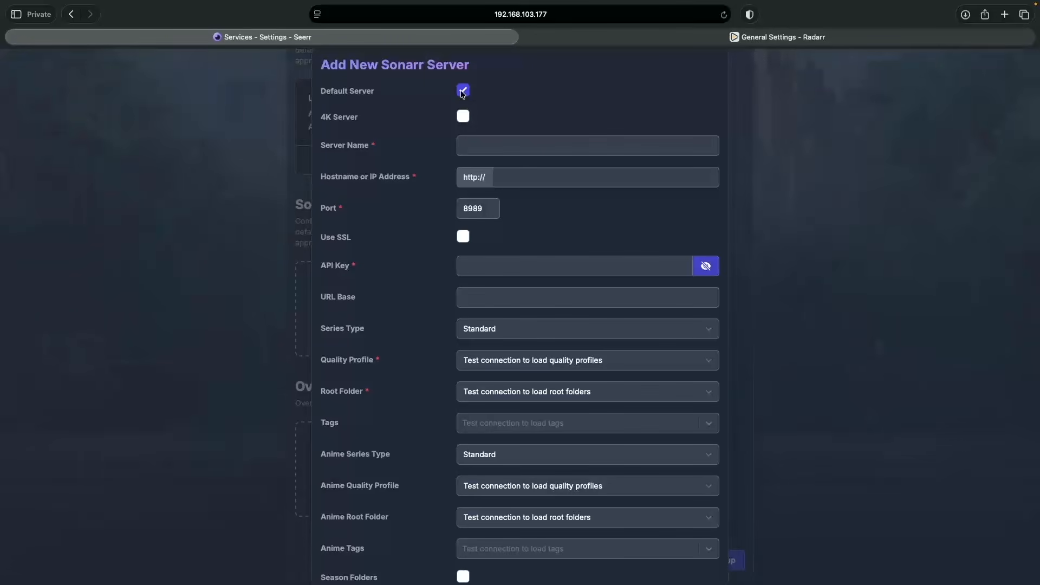
{"action": "left_click", "coordinate": [479, 145]}
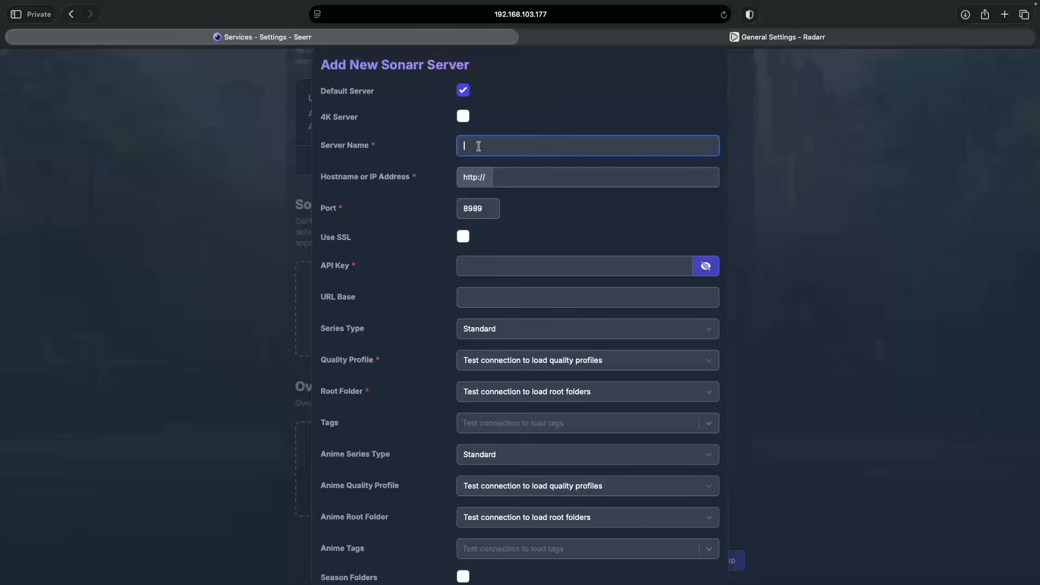
{"action": "type", "text": "UGREEN NAS Sonarr"}
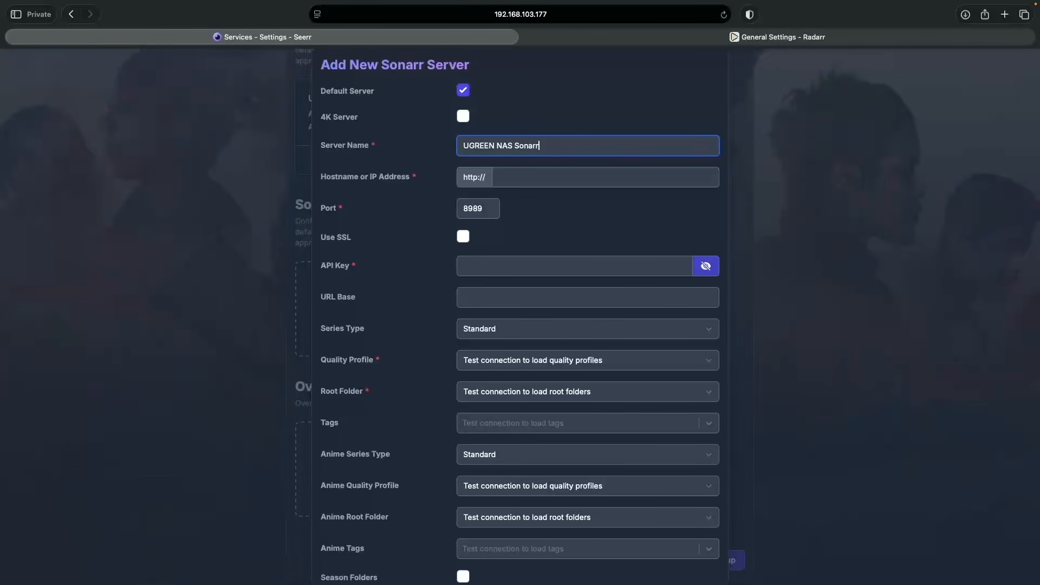
{"action": "left_click", "coordinate": [501, 179]}
{"action": "type", "text": "192.168."}
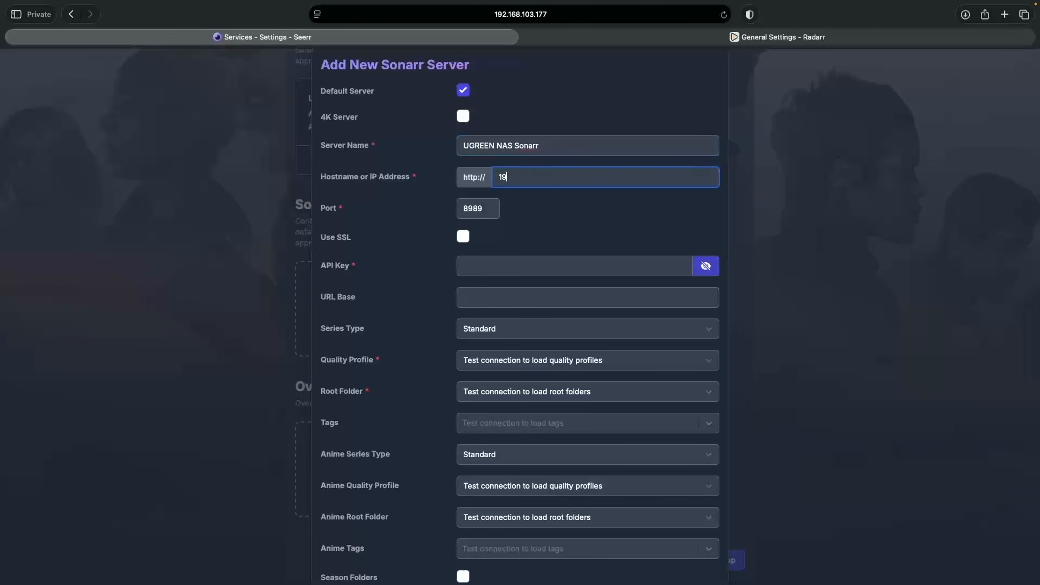
{"action": "type", "text": "103.177"}
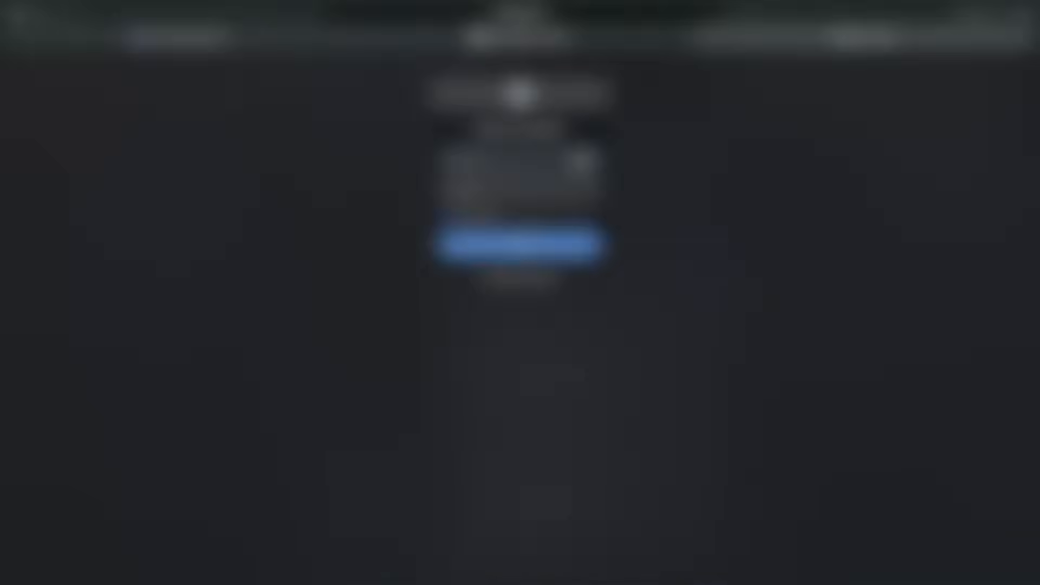
Step: Sign in to Sonarr with the admin username and password
{"action": "type", "text": "arradmin"}
{"action": "key", "text": "Tab"}
{"action": "type", "text": "••••••••••••"}
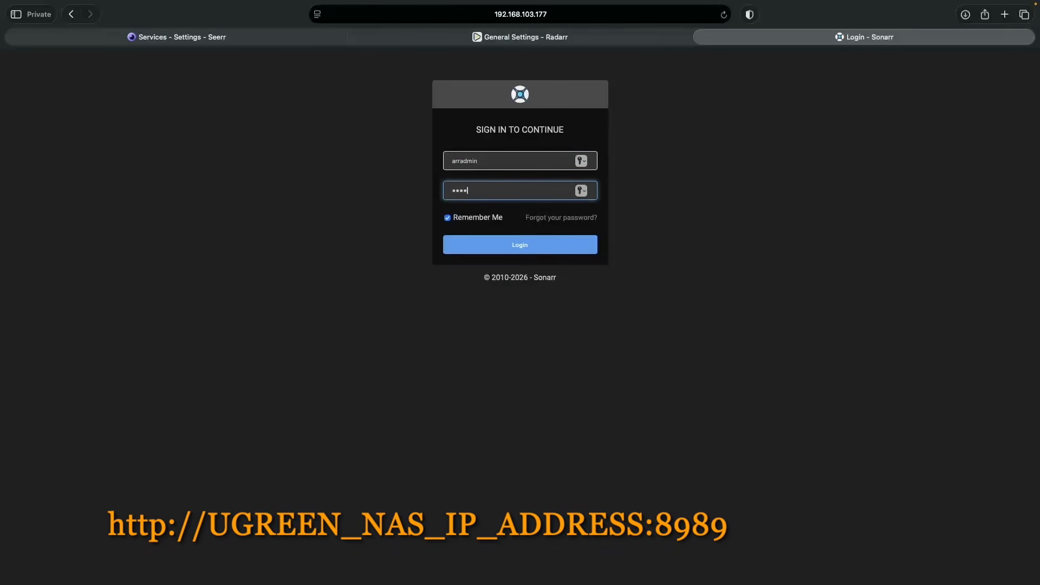
{"action": "key", "text": "Return"}
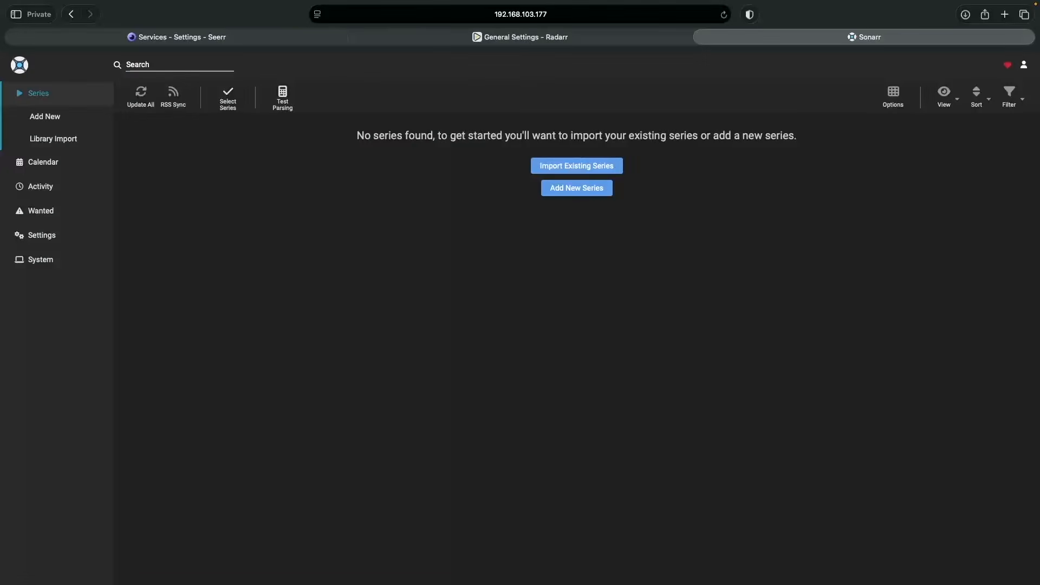
Step: Copy the API key from Sonarr's Settings › General page
{"action": "left_click", "coordinate": [41, 235]}
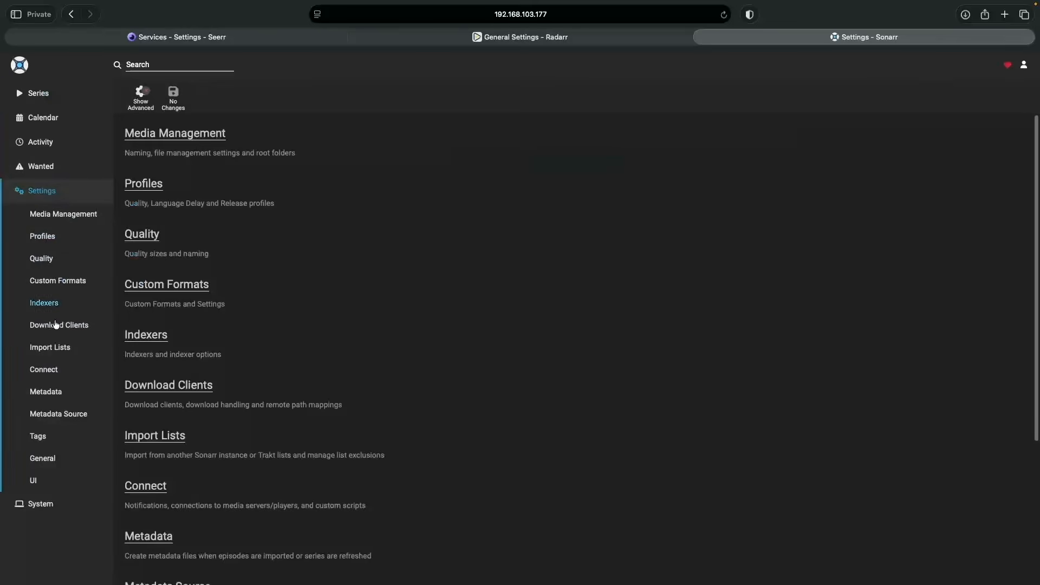
{"action": "left_click", "coordinate": [42, 458]}
{"action": "left_click", "coordinate": [438, 530]}
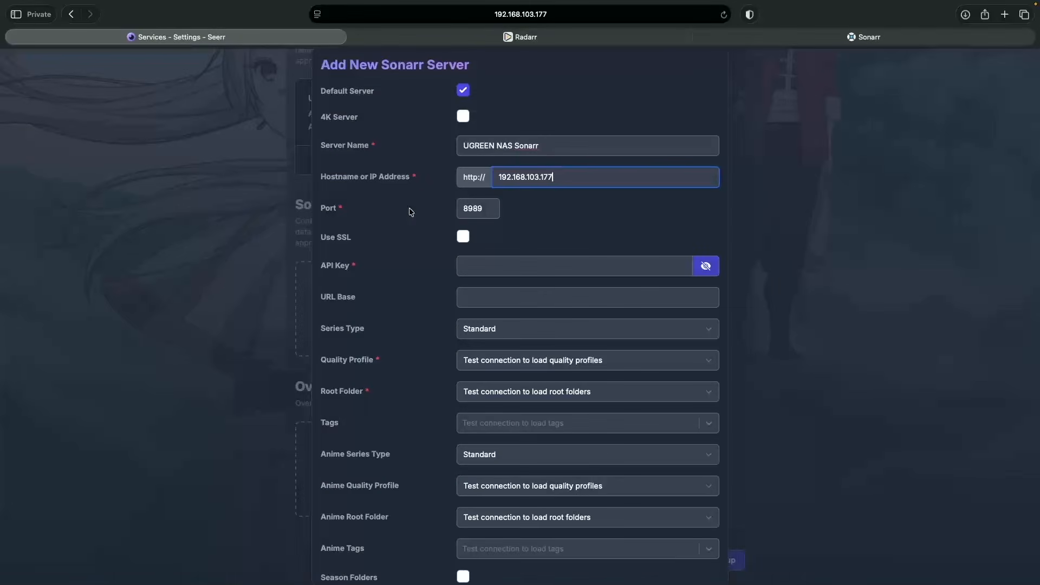
Step: Paste the Sonarr API key into the form and test the connection
{"action": "left_click", "coordinate": [479, 266]}
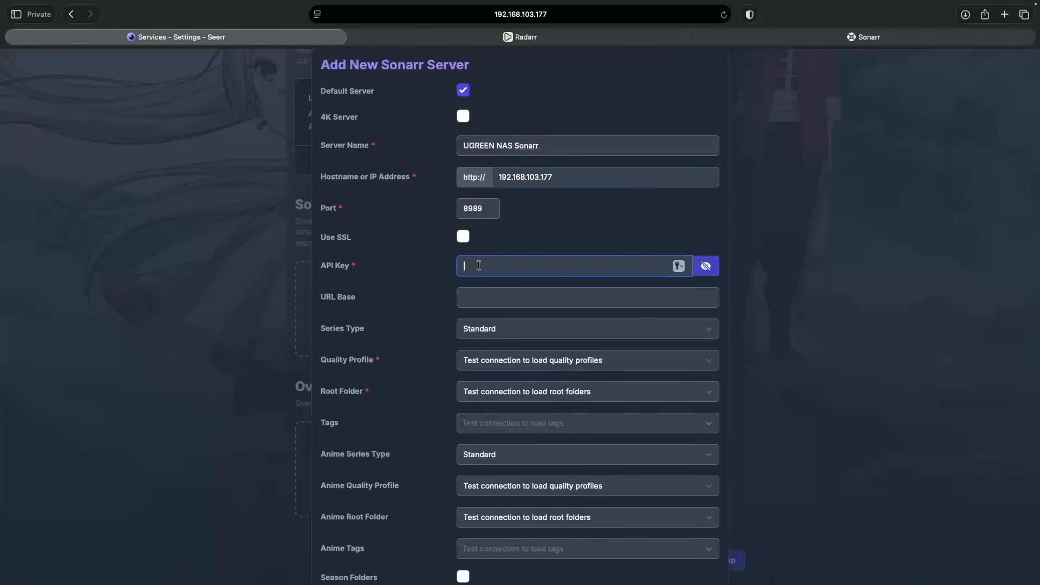
{"action": "key", "text": "super+v"}
{"action": "scroll", "coordinate": [479, 266], "scroll_direction": "down", "scroll_amount": 5}
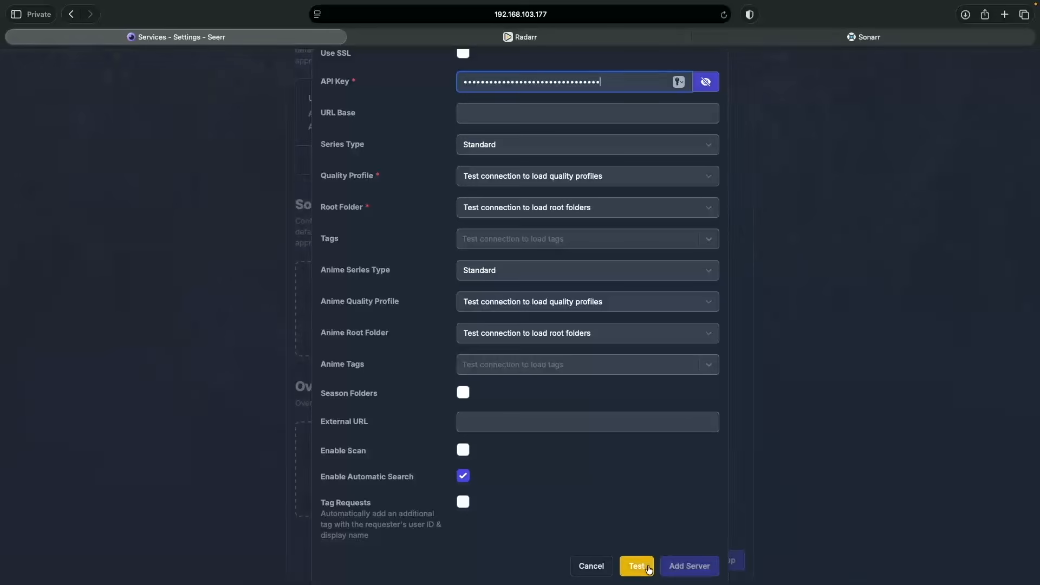
{"action": "left_click", "coordinate": [637, 566]}
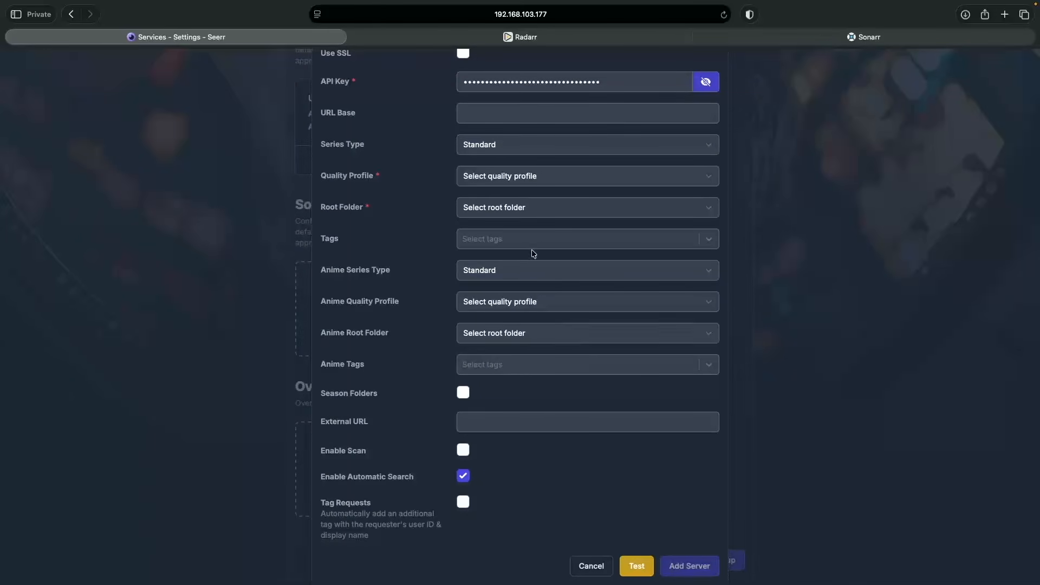
Step: Choose HD-720p quality and /data/media/tv root folder, add the server, and finish setup
{"action": "left_click", "coordinate": [511, 181]}
{"action": "left_click", "coordinate": [510, 209]}
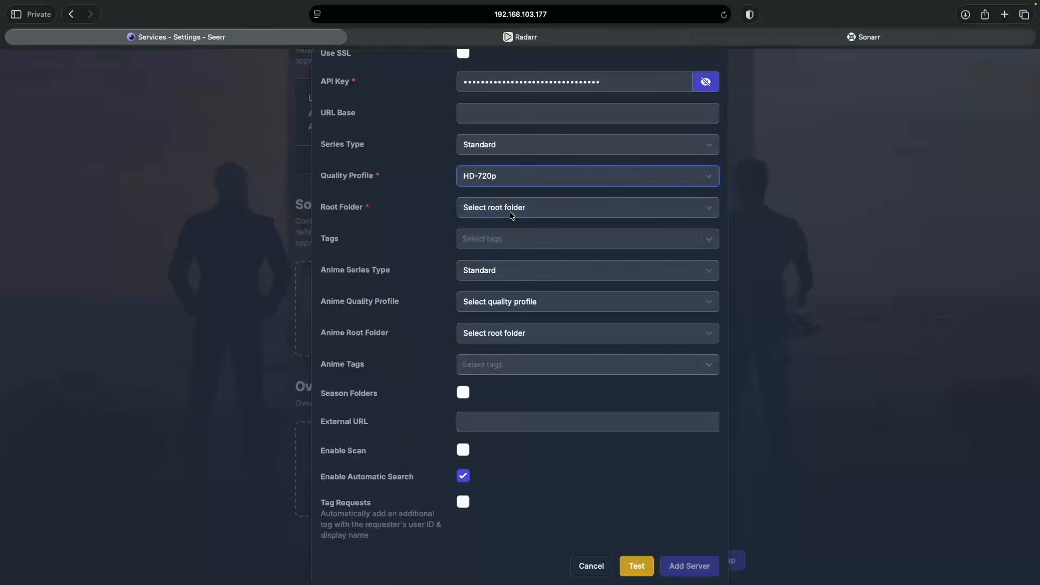
{"action": "left_click", "coordinate": [510, 212]}
{"action": "left_click", "coordinate": [510, 213]}
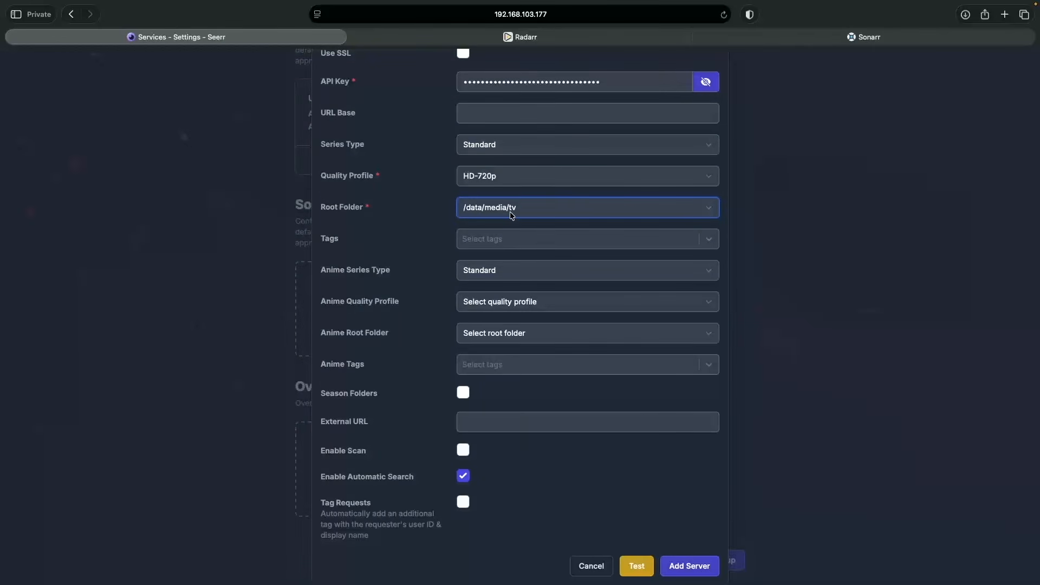
{"action": "left_click", "coordinate": [704, 566]}
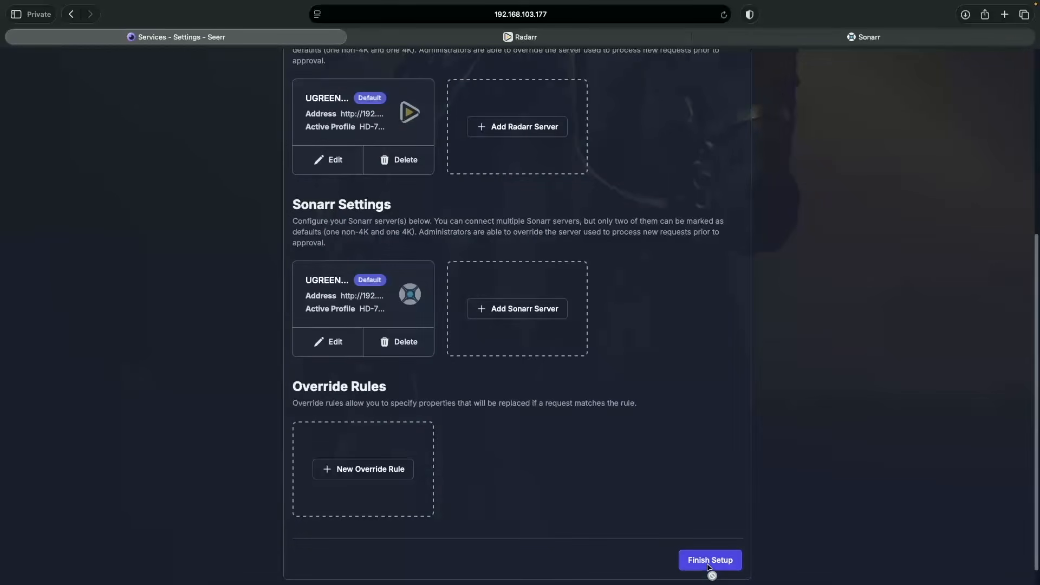
{"action": "left_click", "coordinate": [686, 561]}
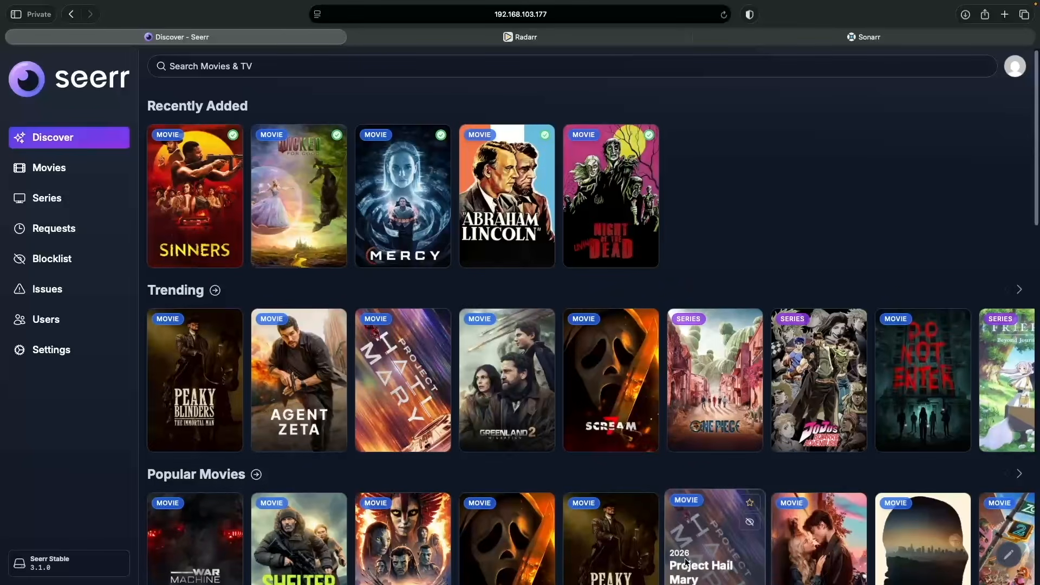
{"action": "scroll", "coordinate": [775, 240], "scroll_direction": "down", "scroll_amount": 4}
{"action": "scroll", "coordinate": [775, 239], "scroll_direction": "down", "scroll_amount": 2}
{"action": "scroll", "coordinate": [775, 240], "scroll_direction": "down", "scroll_amount": 4}
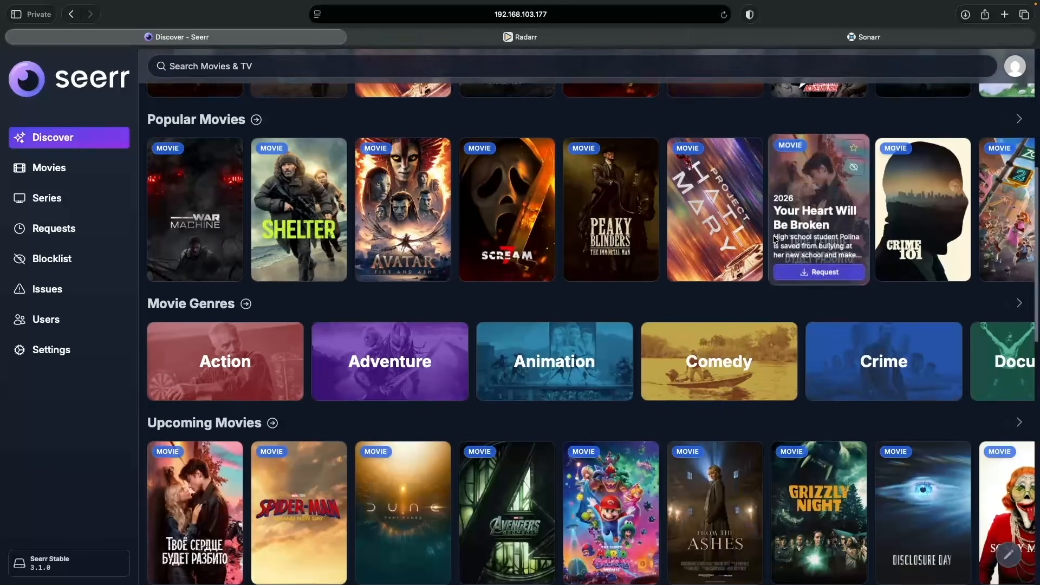
{"action": "scroll", "coordinate": [775, 240], "scroll_direction": "down", "scroll_amount": 1}
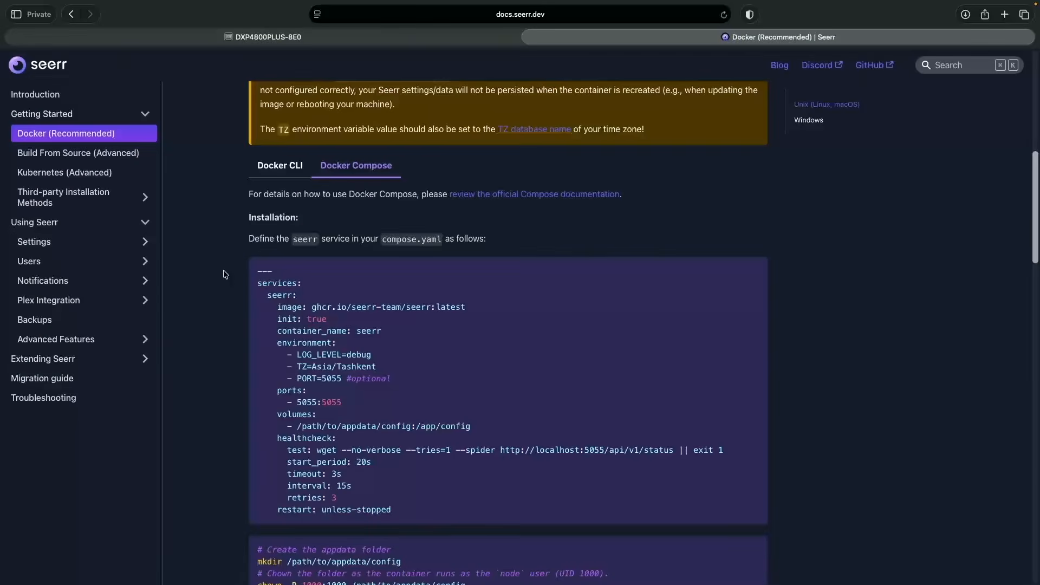
Step: Open the docs' Using Seerr › Settings › General page and read through options like Application URL and Discover Region
{"action": "left_click", "coordinate": [57, 224]}
{"action": "left_click", "coordinate": [67, 226]}
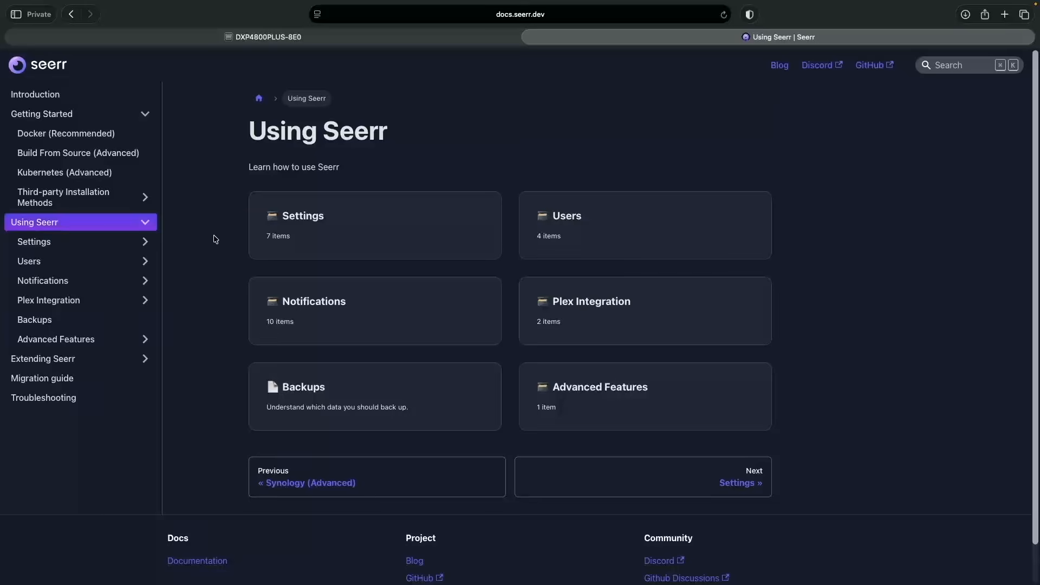
{"action": "left_click", "coordinate": [332, 235]}
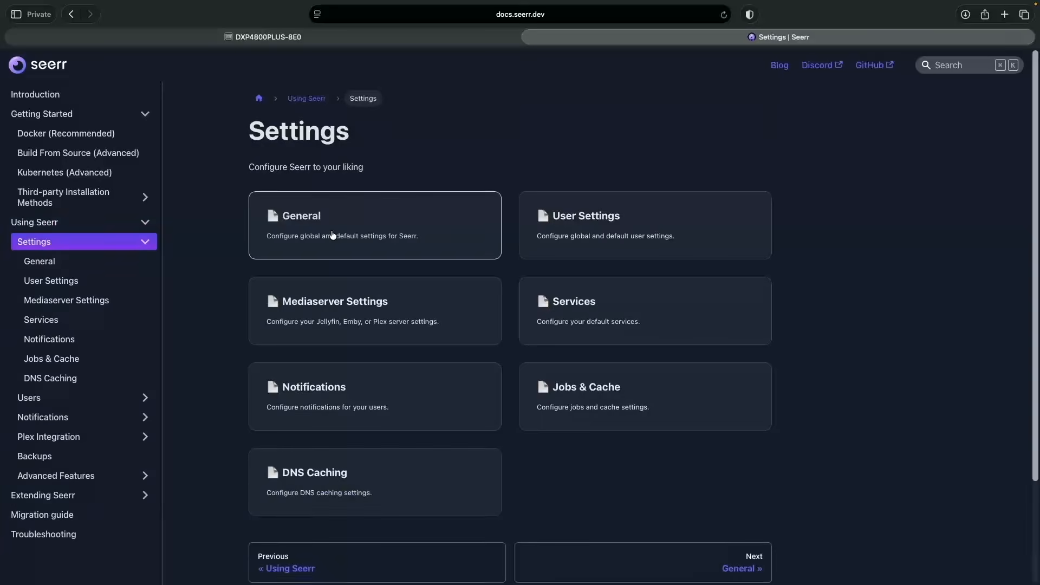
{"action": "left_click", "coordinate": [332, 234]}
{"action": "scroll", "coordinate": [634, 313], "scroll_direction": "down", "scroll_amount": 3}
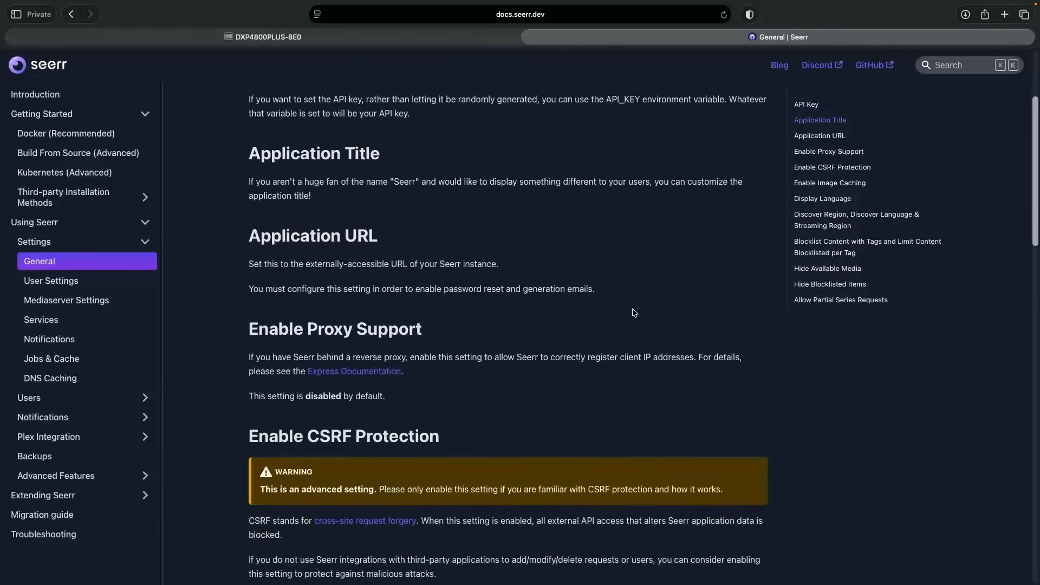
{"action": "scroll", "coordinate": [634, 313], "scroll_direction": "down", "scroll_amount": 2}
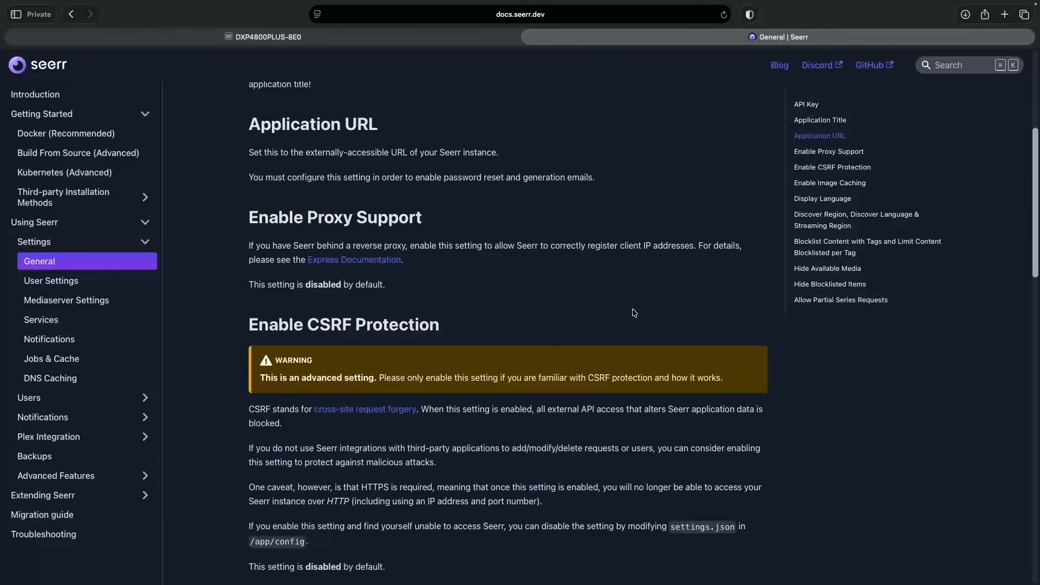
{"action": "scroll", "coordinate": [634, 313], "scroll_direction": "down", "scroll_amount": 3}
{"action": "scroll", "coordinate": [634, 313], "scroll_direction": "down", "scroll_amount": 2}
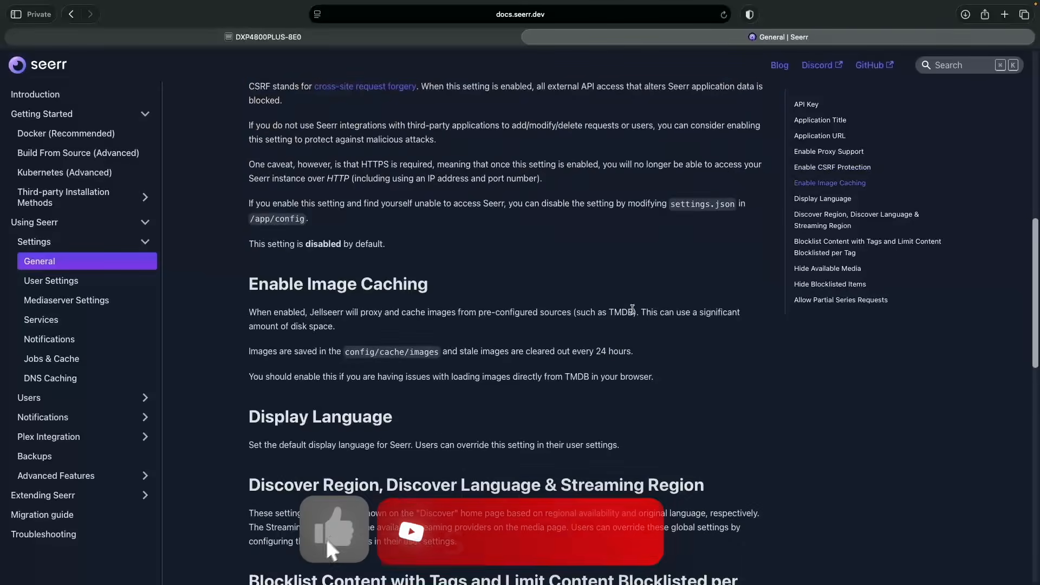
{"action": "scroll", "coordinate": [634, 313], "scroll_direction": "down", "scroll_amount": 3}
{"action": "scroll", "coordinate": [634, 313], "scroll_direction": "down", "scroll_amount": 1}
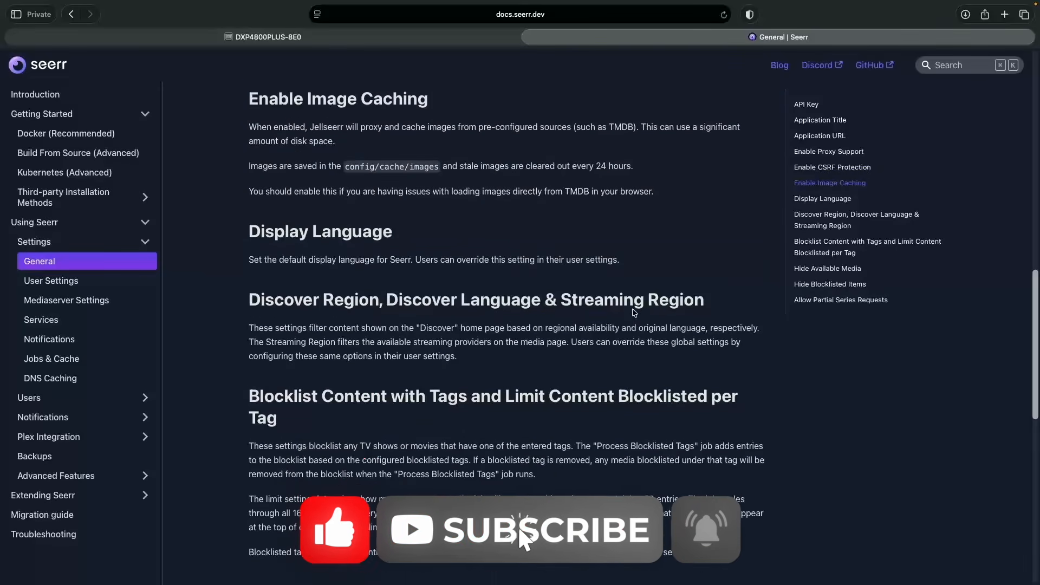
{"action": "scroll", "coordinate": [632, 309], "scroll_direction": "down", "scroll_amount": 3}
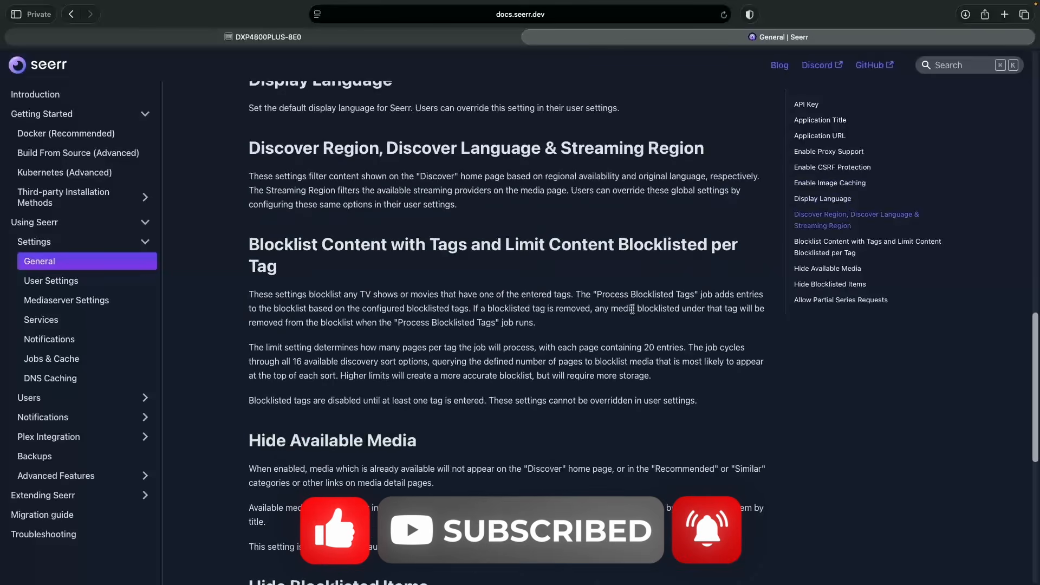